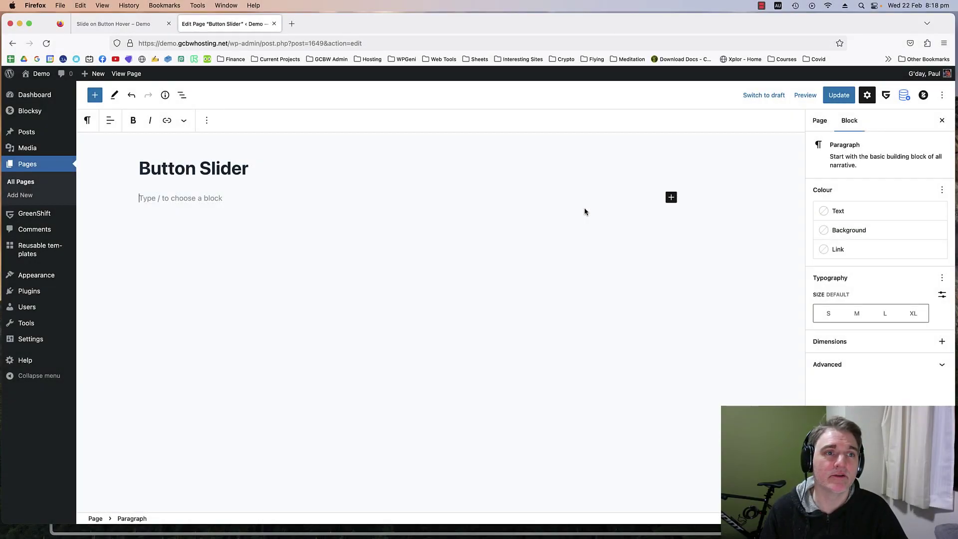
Preview the published slider page, try a button that switches slides, then return to the editor.
click(95, 24)
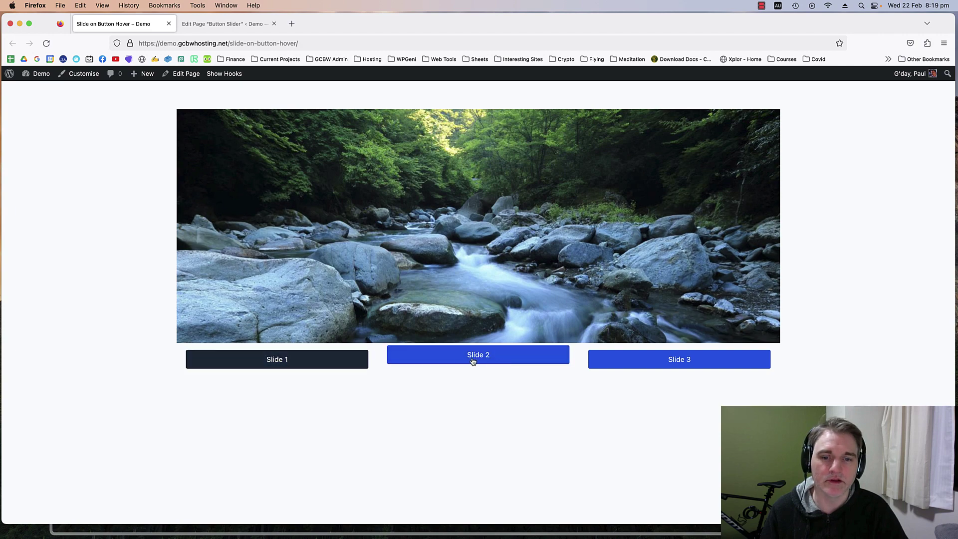
mouse_move(658, 365)
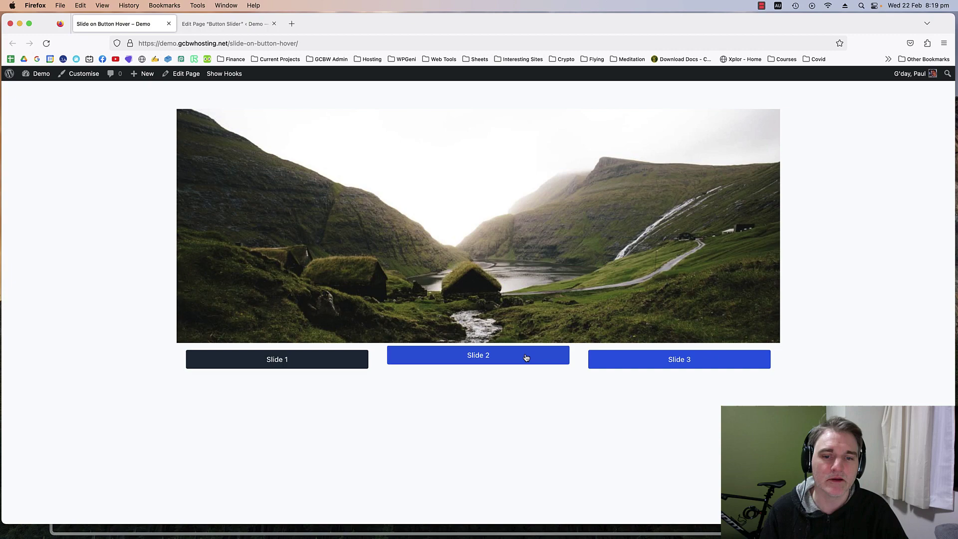
mouse_move(494, 364)
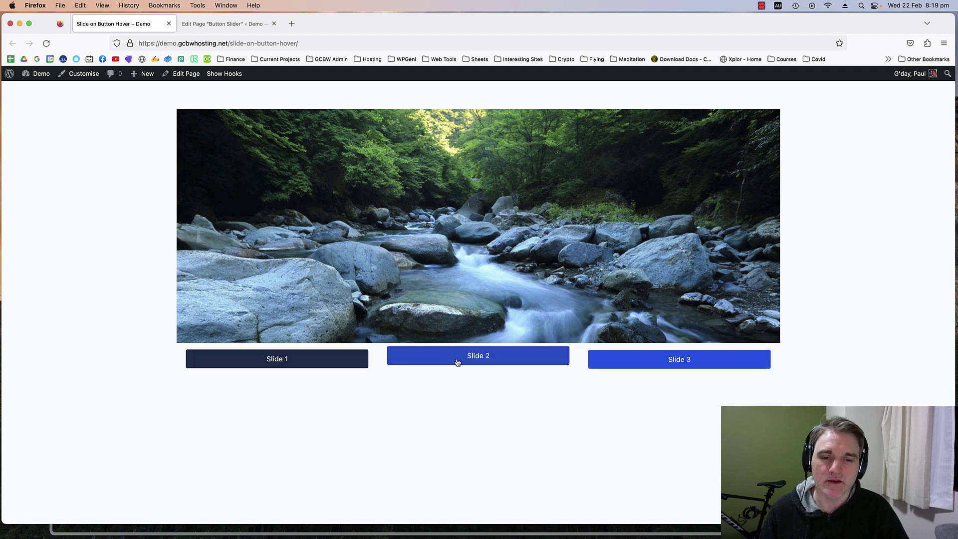
click(625, 358)
click(225, 23)
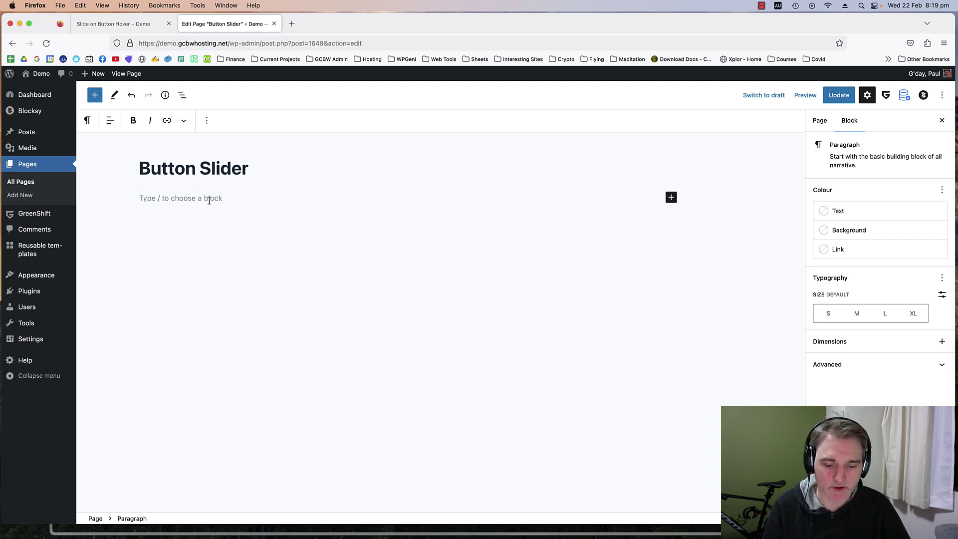
Insert a Container / Wrapper block with a Slider And Carousel block inside it.
text(/con)
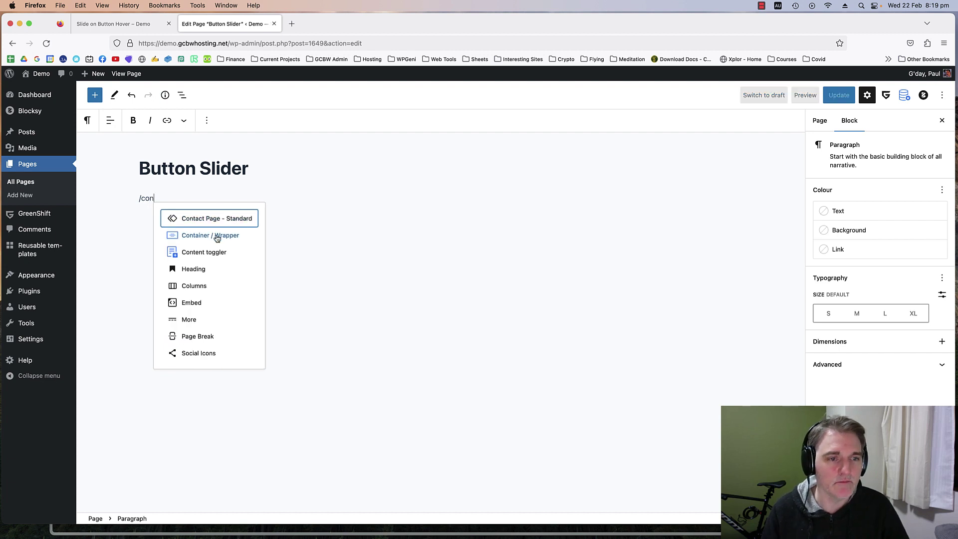
click(215, 236)
click(441, 201)
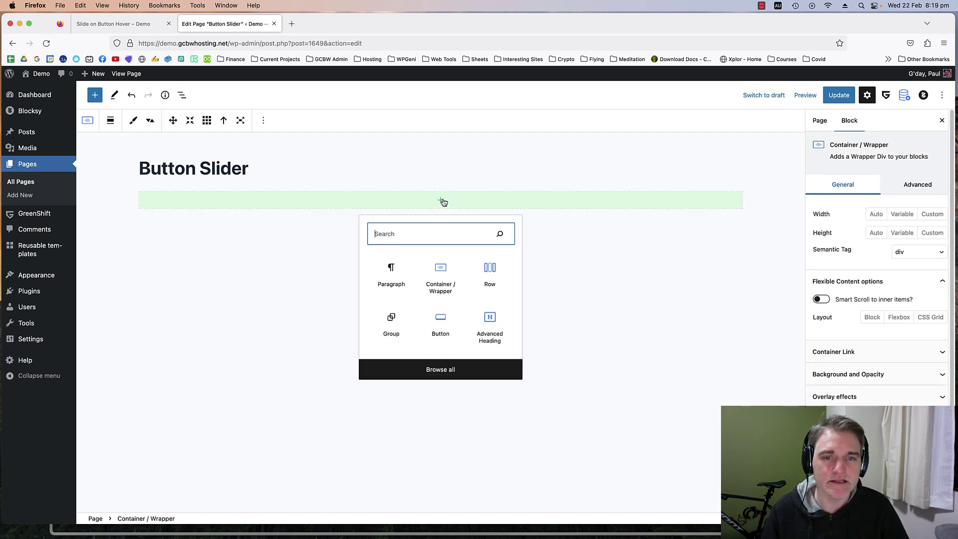
text(slid)
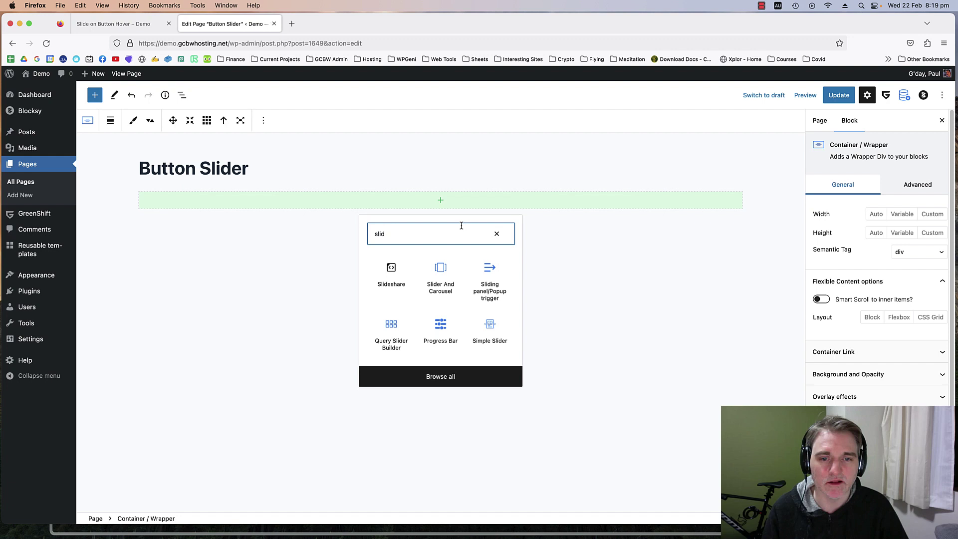
click(444, 273)
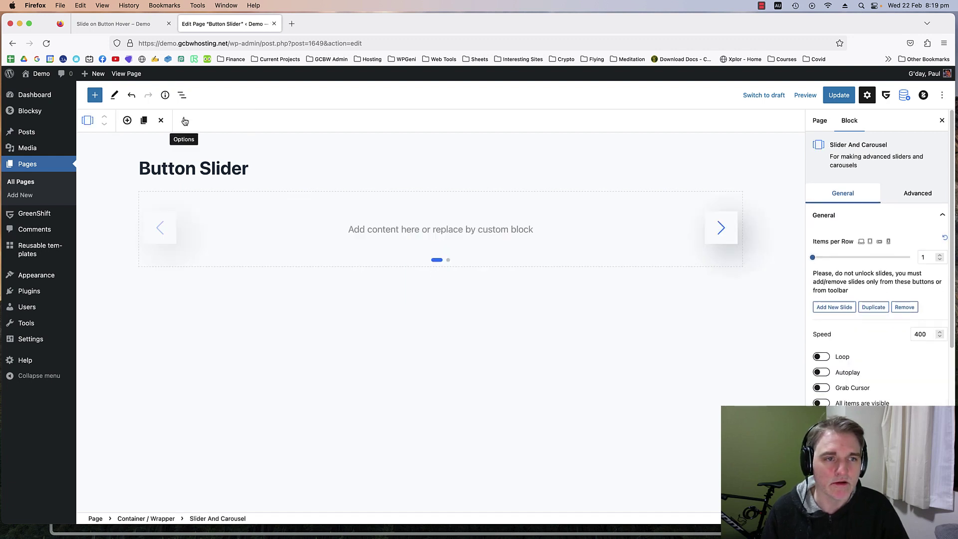
Using List View, add an empty paragraph after the slider and type /row into it.
click(181, 95)
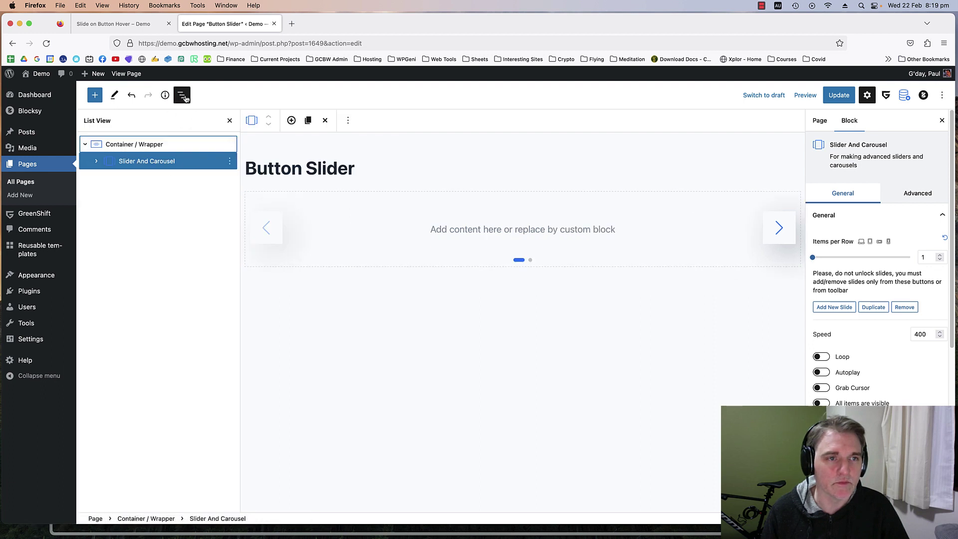
click(204, 144)
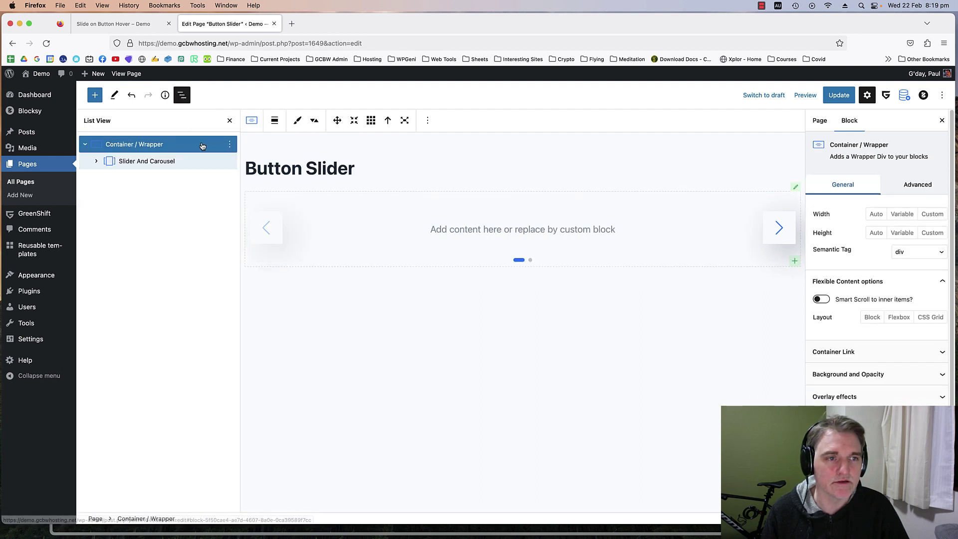
click(209, 162)
click(229, 161)
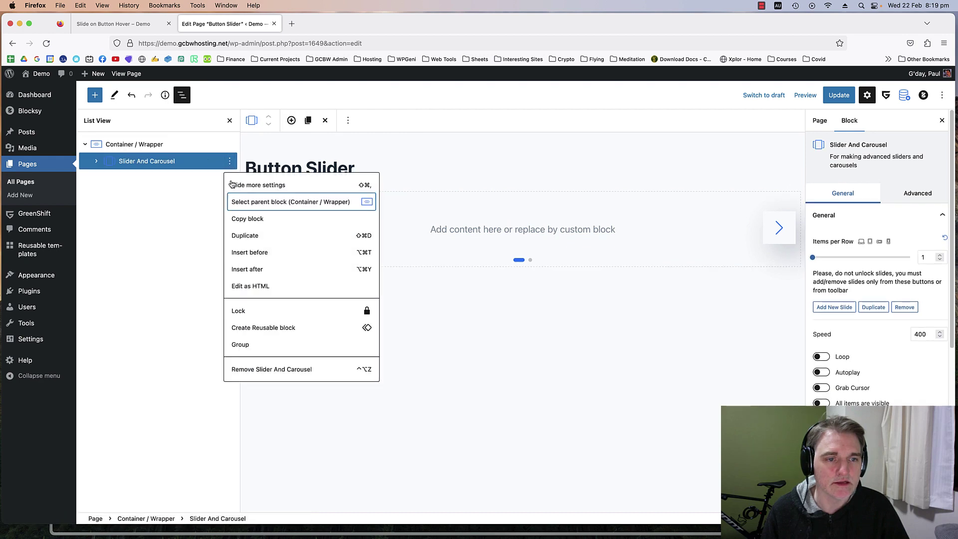
click(247, 269)
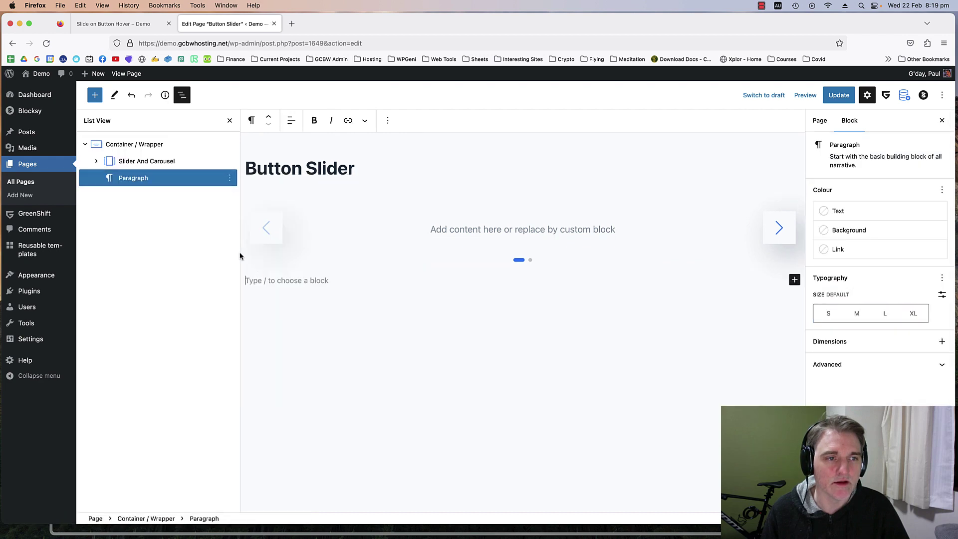
text(/row)
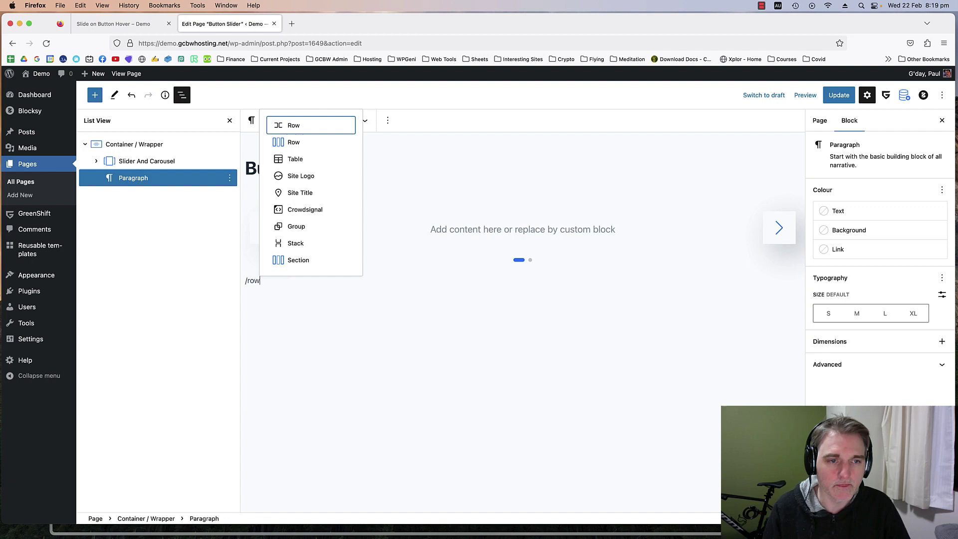
Turn the paragraph into a Row with three equal columns.
click(289, 142)
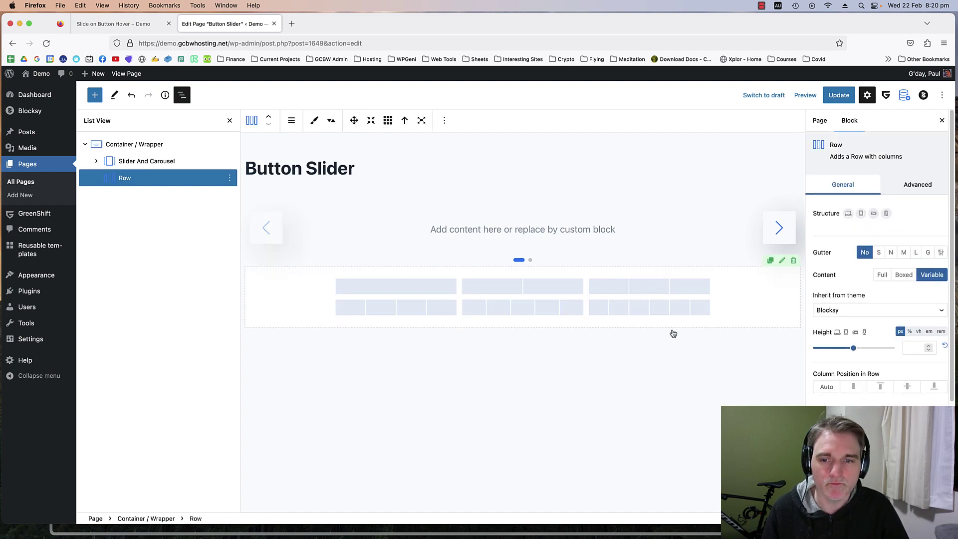
click(643, 288)
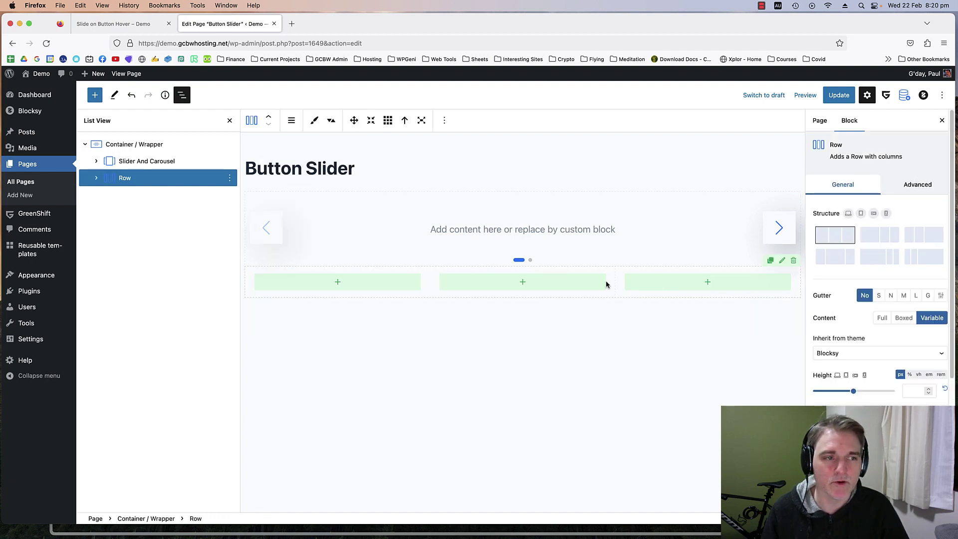
click(96, 178)
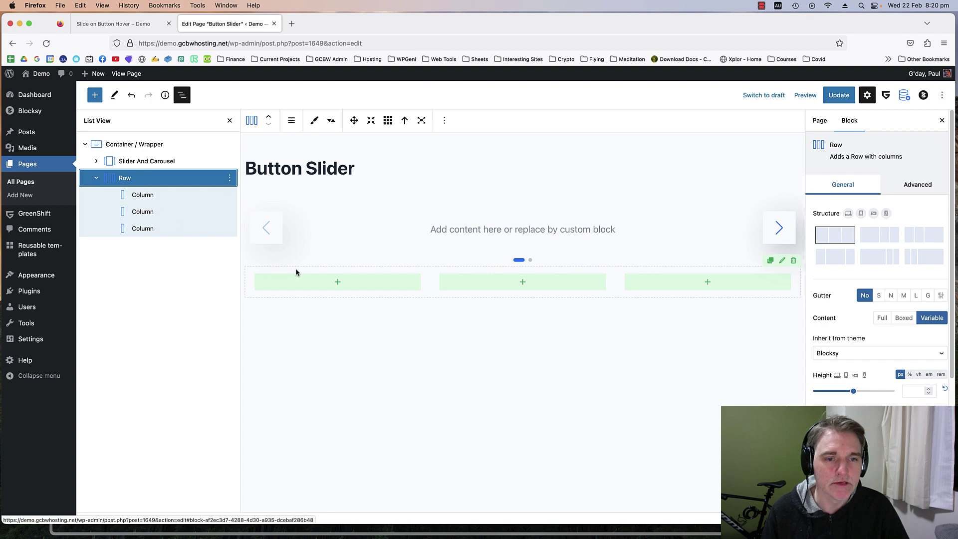
Insert a button labelled 'Slide 1' in the first column, set to custom width.
click(339, 281)
text(butt)
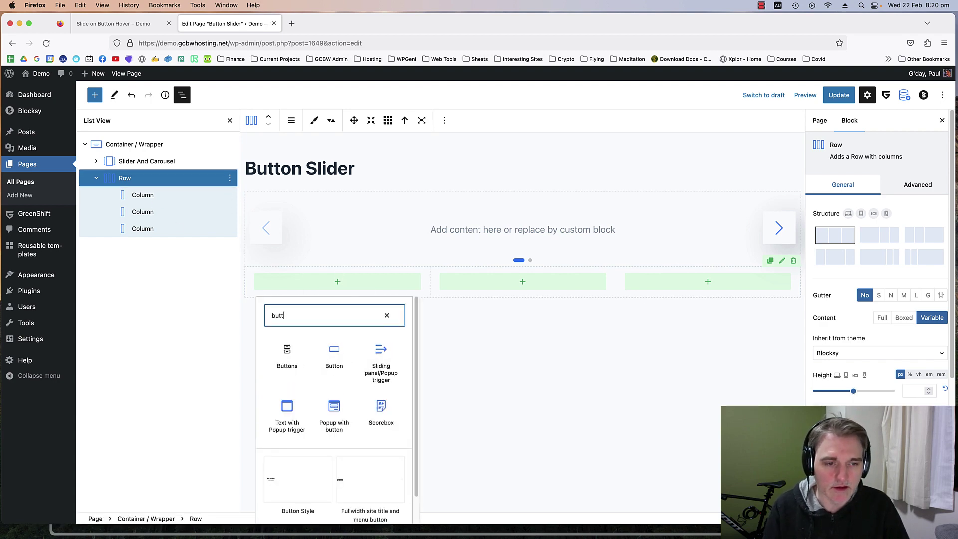
click(334, 352)
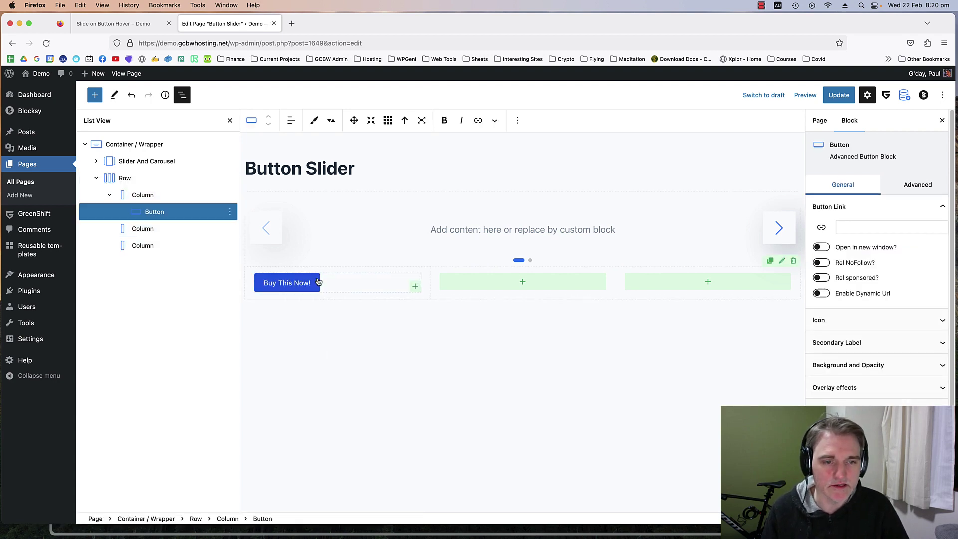
triple_click(286, 289)
text(Slide )
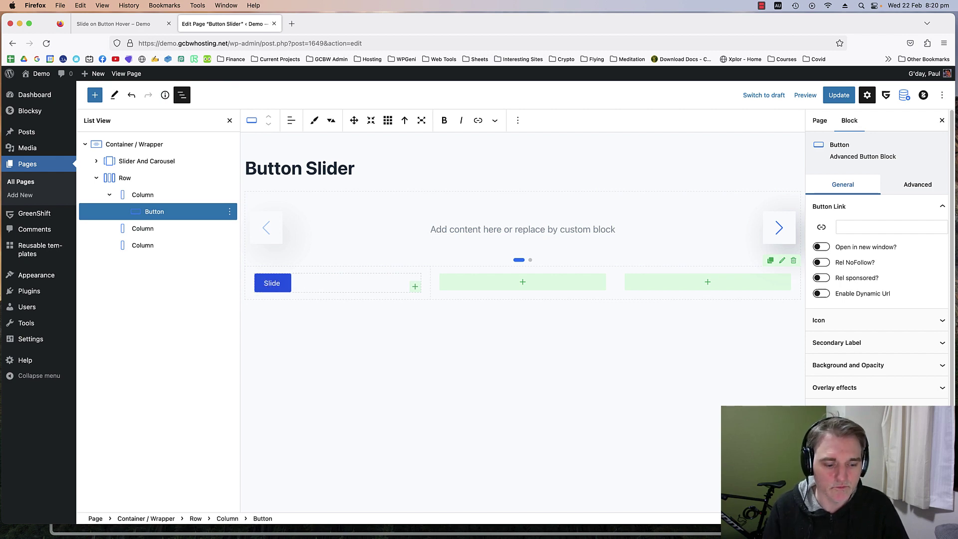
text(1)
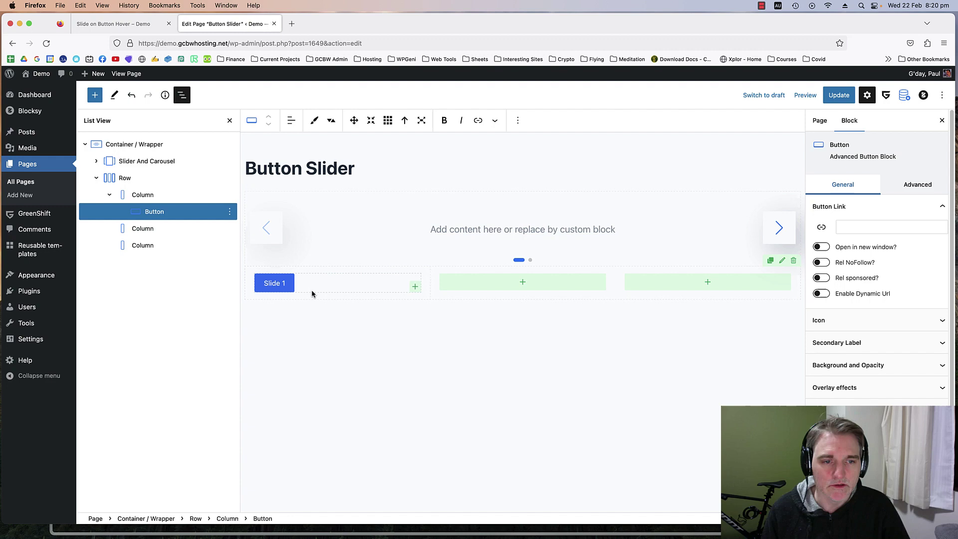
scroll(909, 383, down, 1)
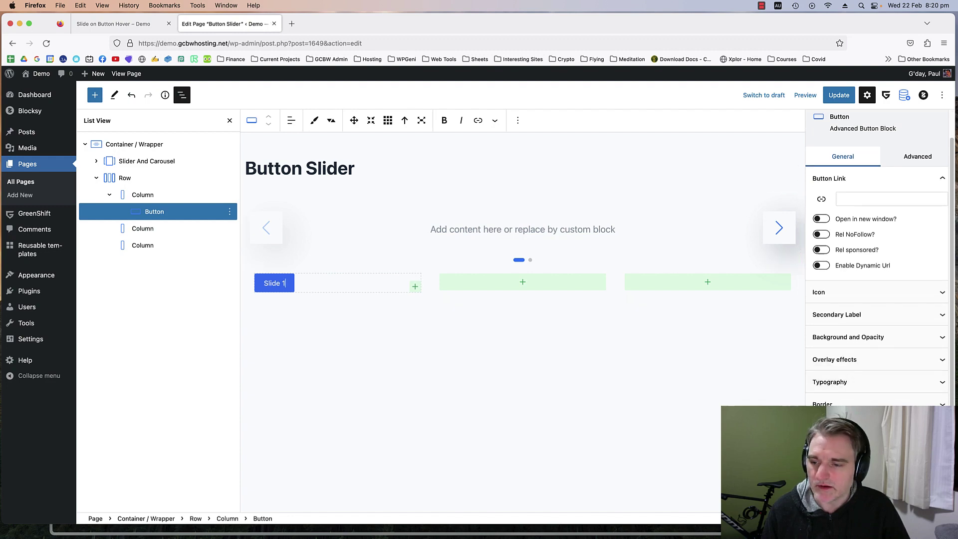
scroll(878, 300, down, 4)
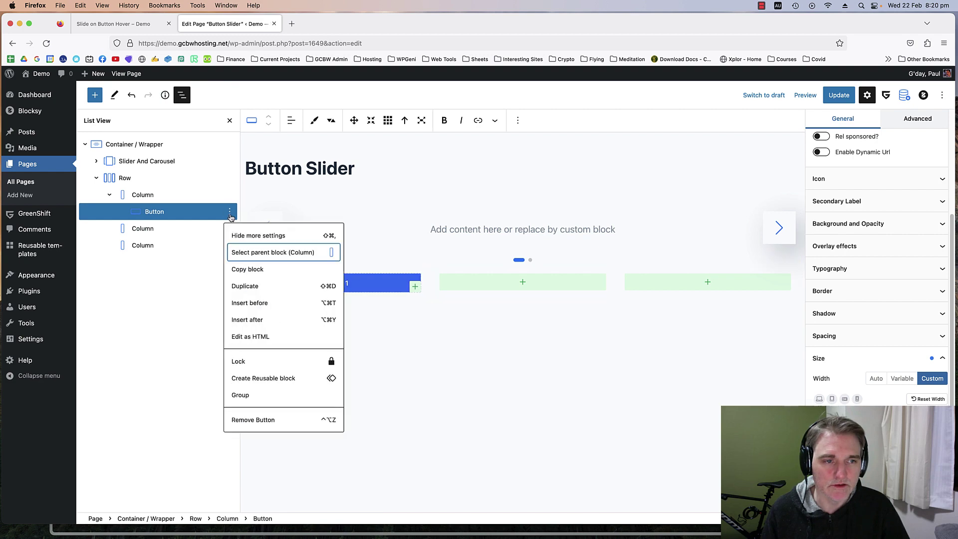
Duplicate the Slide 1 button into the second column and relabel it 'Slide 2'.
click(229, 212)
click(245, 286)
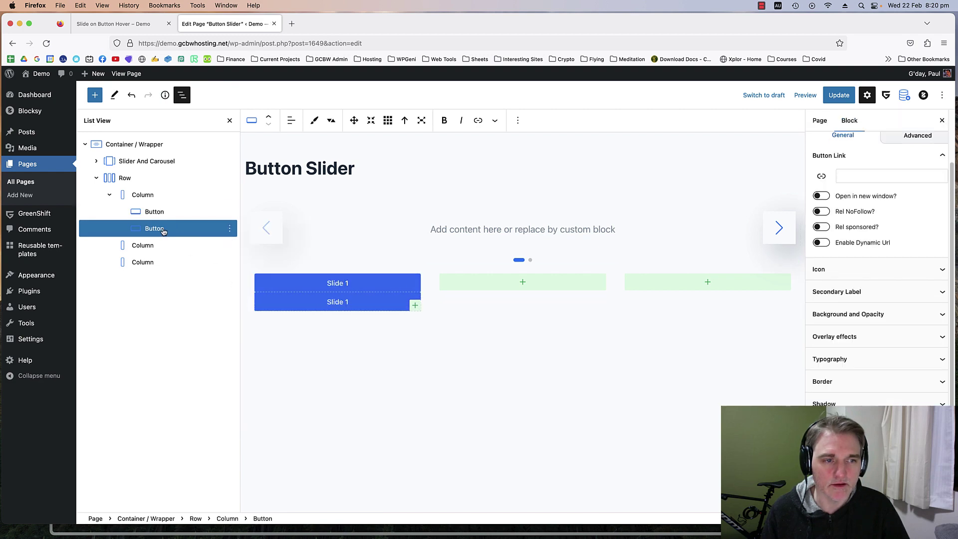
drag(167, 233, 523, 283)
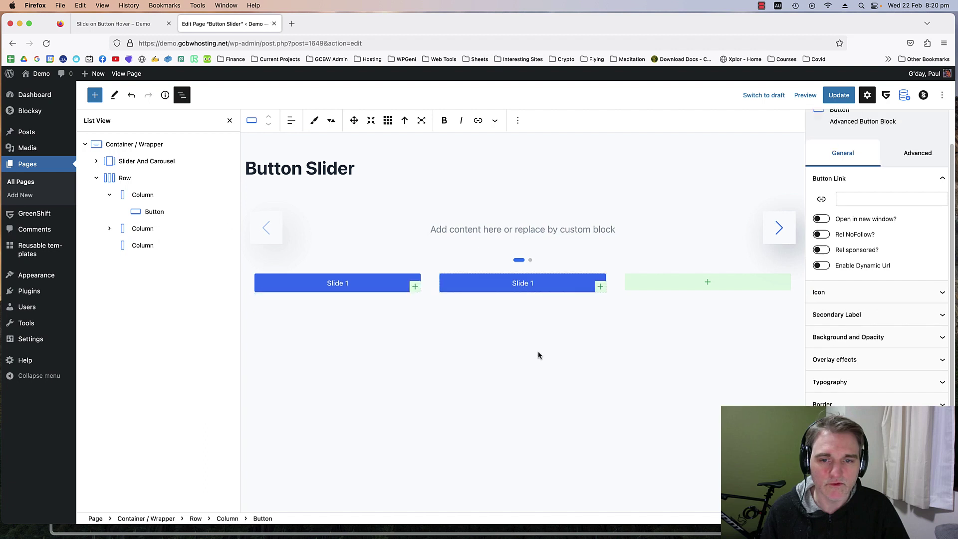
click(533, 289)
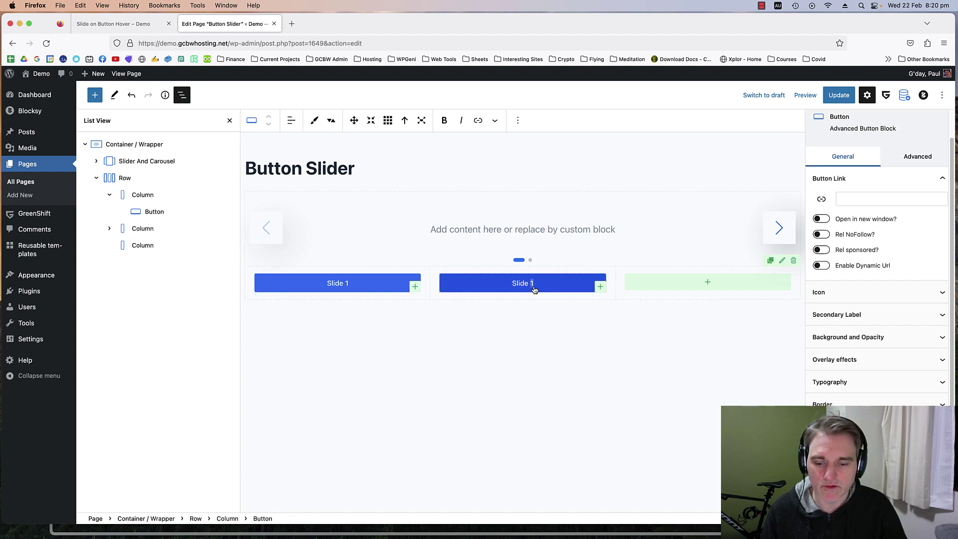
key(BackSpace)
text(2)
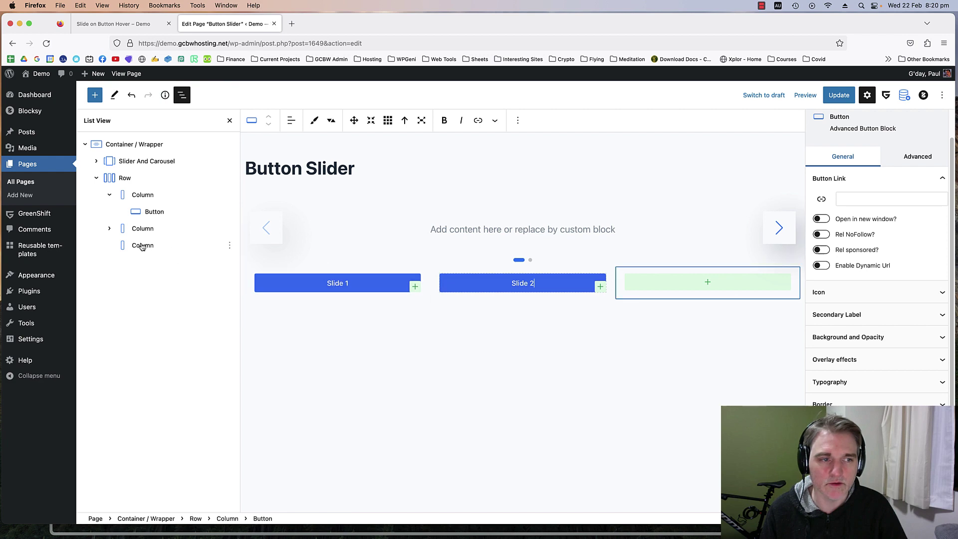
Duplicate the Slide 2 button into the third column and relabel it 'Slide 3'.
click(110, 229)
click(230, 245)
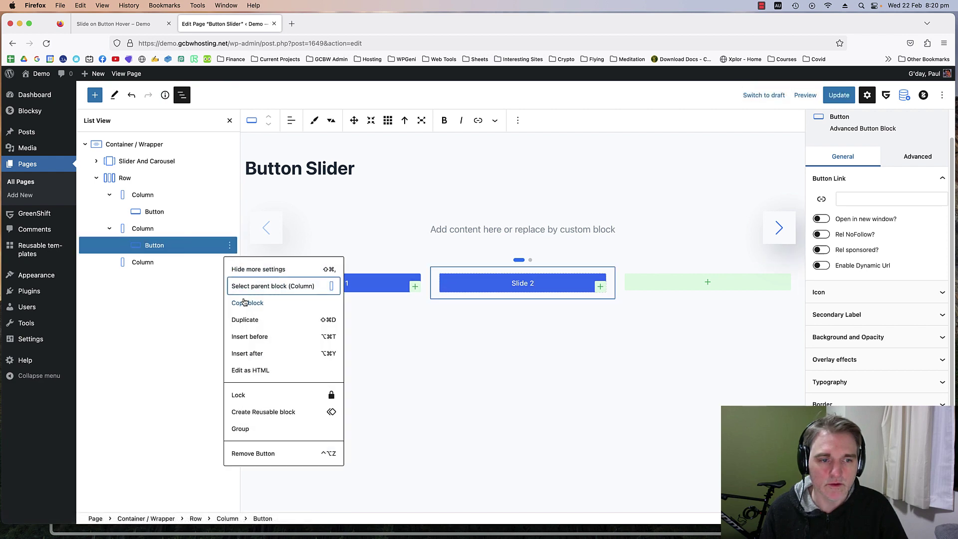
click(247, 319)
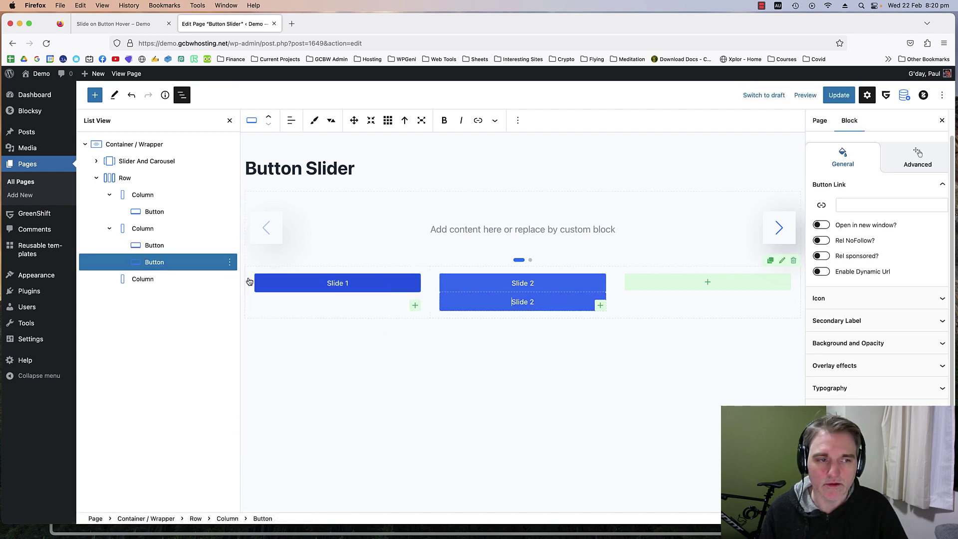
drag(170, 263, 703, 292)
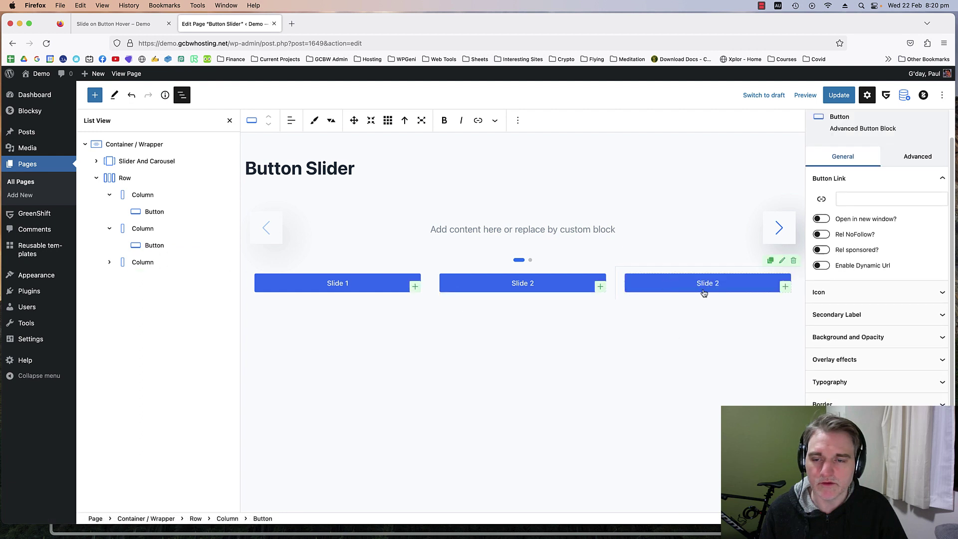
click(723, 288)
key(BackSpace)
text(3)
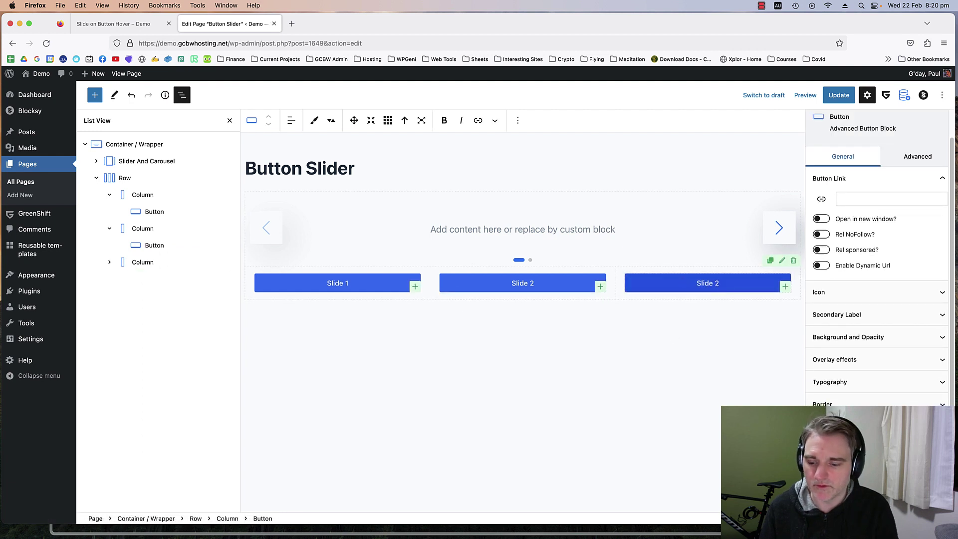
click(691, 339)
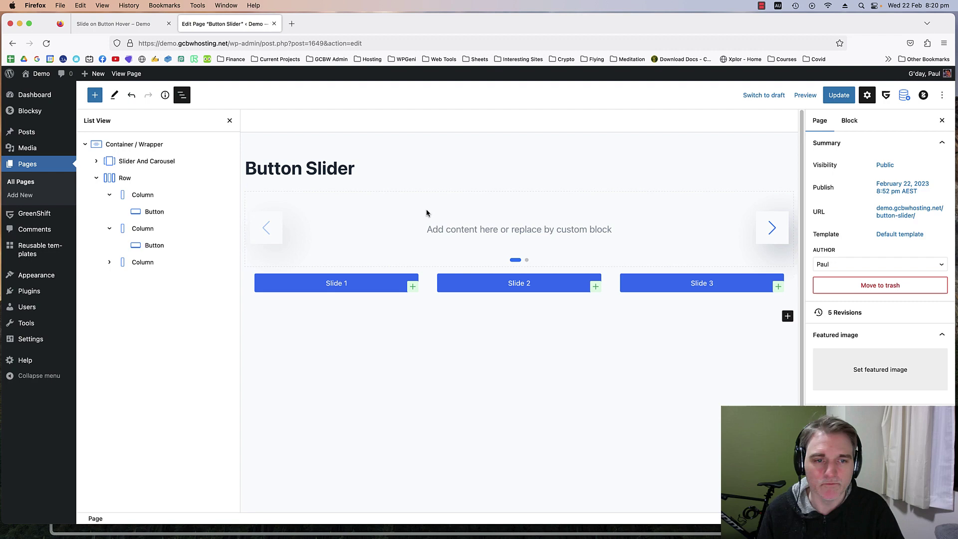
Set the Slider And Carousel block's Spacing height to 500 px.
click(155, 162)
scroll(888, 295, down, 10)
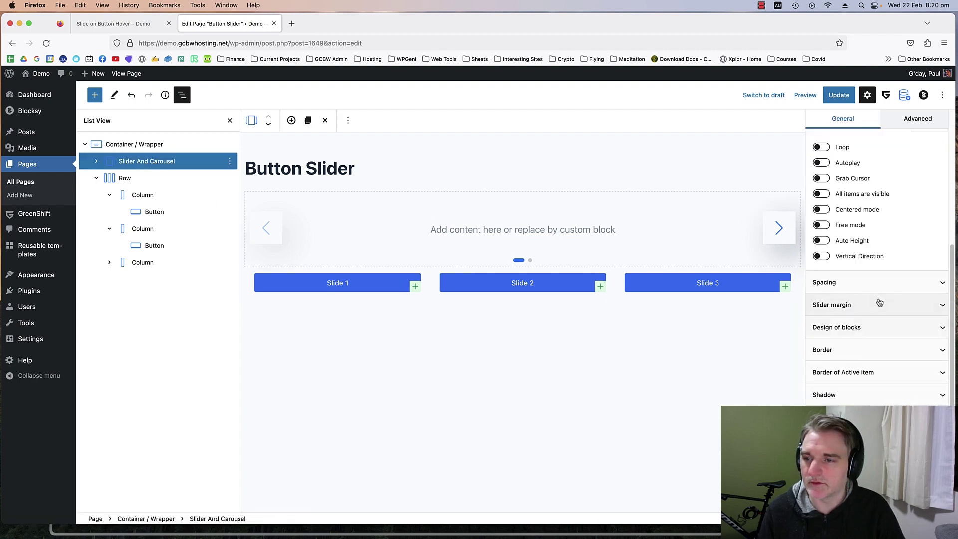
click(879, 305)
scroll(881, 309, down, 3)
double_click(927, 265)
text(500)
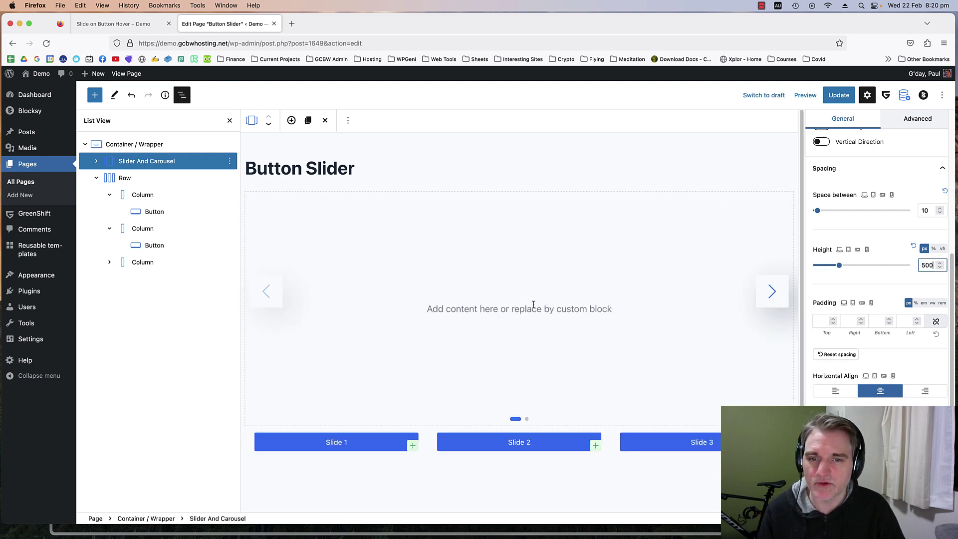
scroll(858, 262, down, 3)
scroll(859, 262, up, 4)
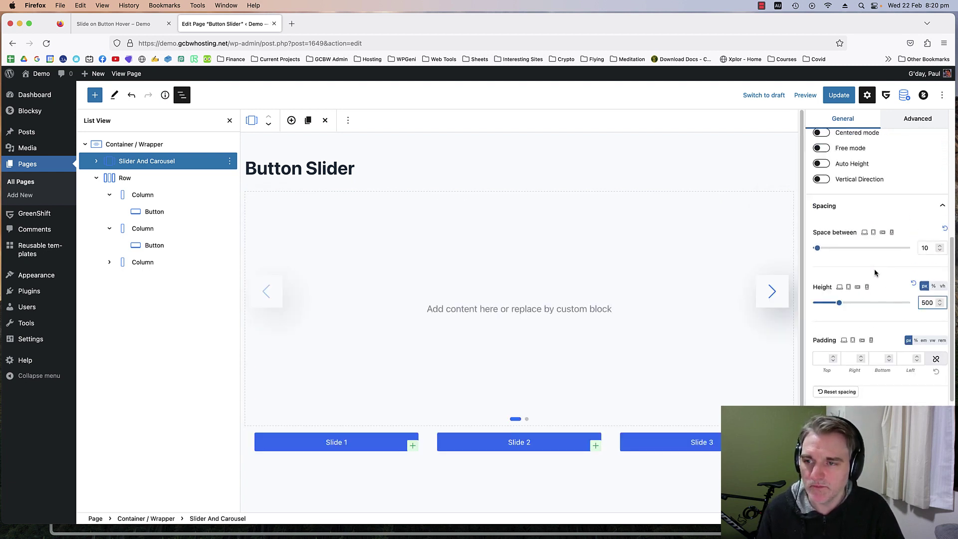
click(159, 161)
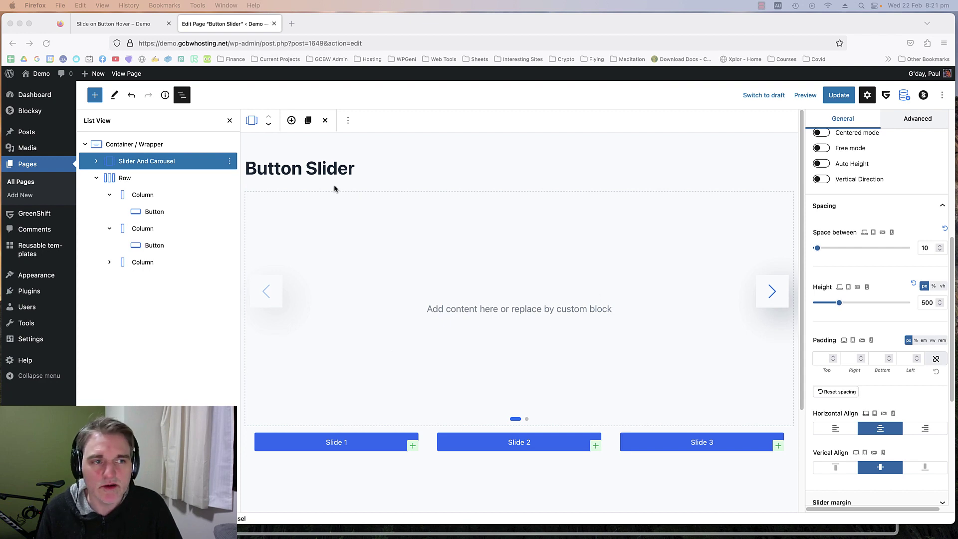
Paste gs-slider-root into the Container / Wrapper's Additional CSS Class(es) field.
click(123, 145)
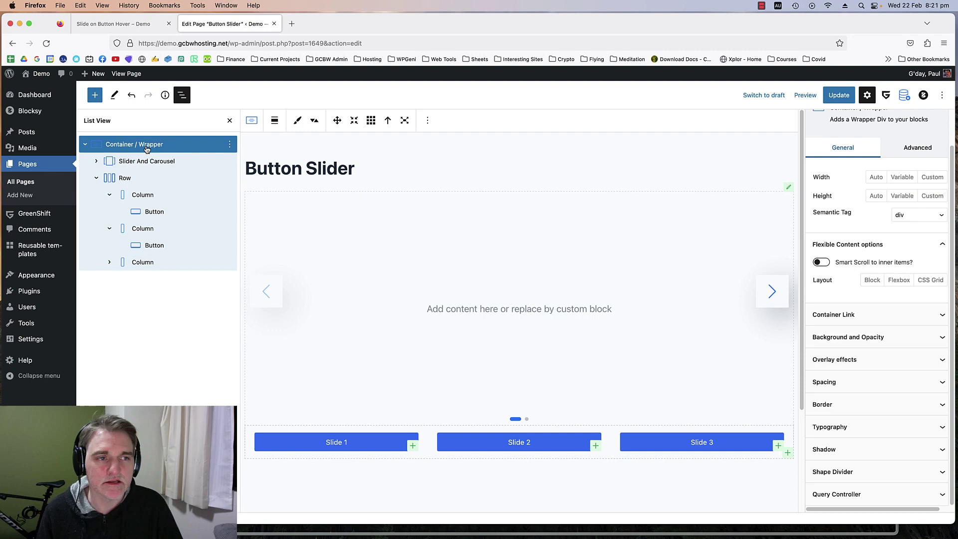
click(916, 154)
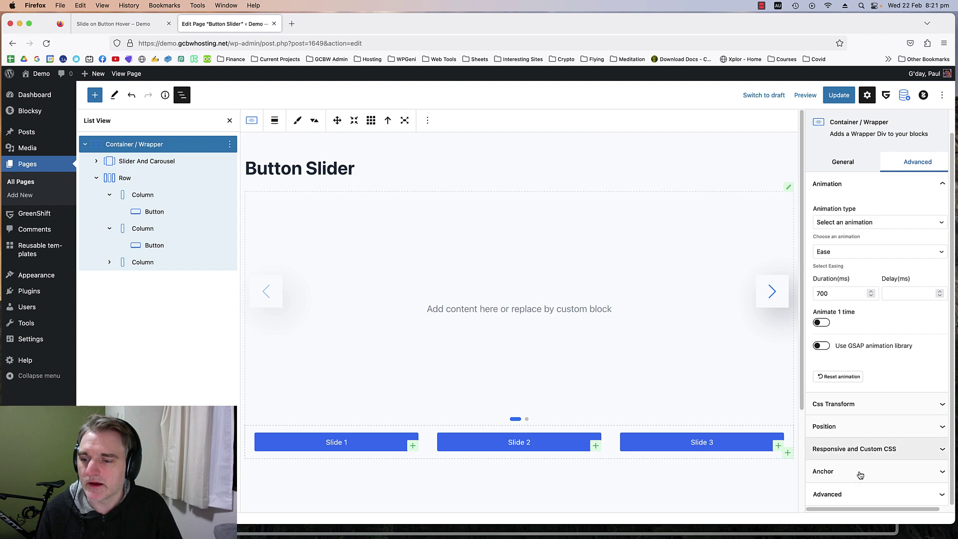
click(855, 494)
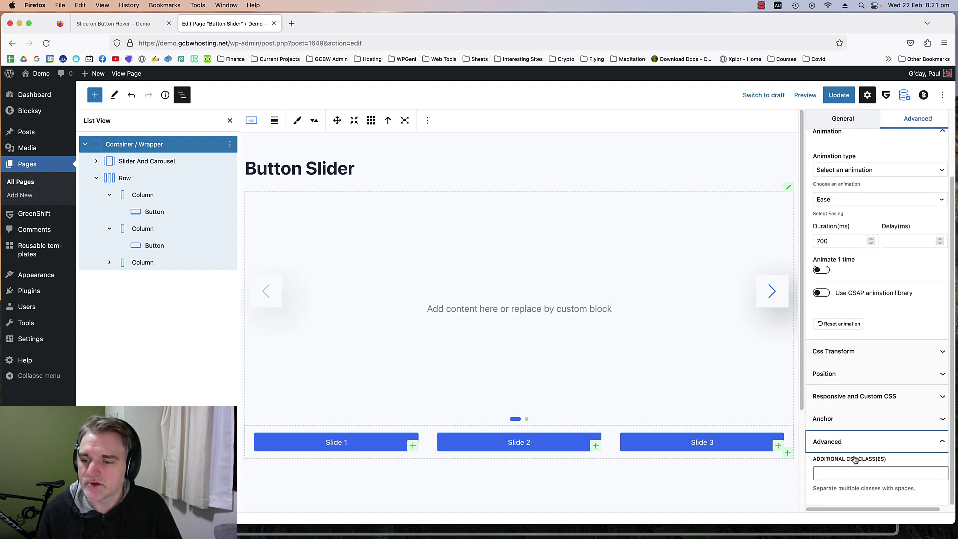
click(868, 470)
text(gs-slider-root)
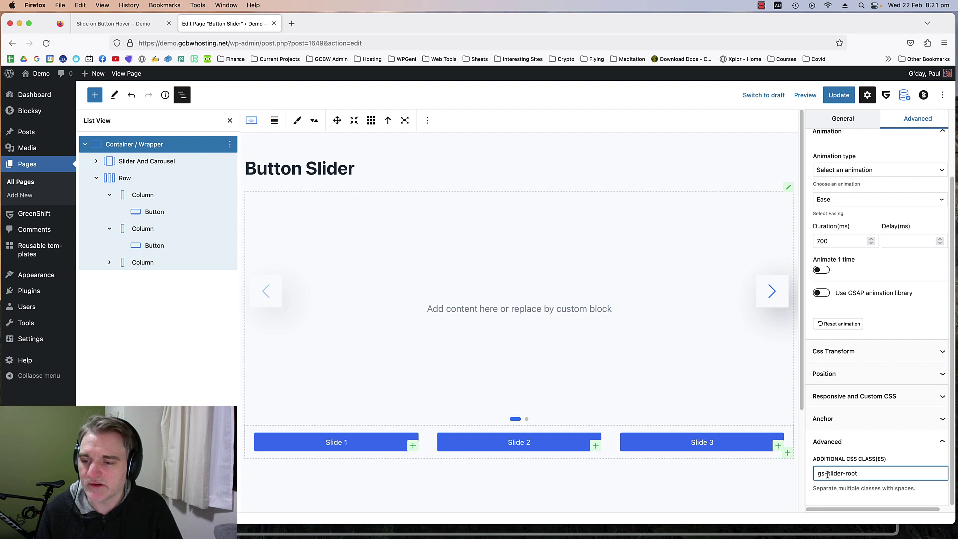
Highlight the gs-slider-root class name in the field to check it.
drag(885, 473, 805, 478)
click(883, 480)
drag(883, 480, 805, 478)
click(878, 474)
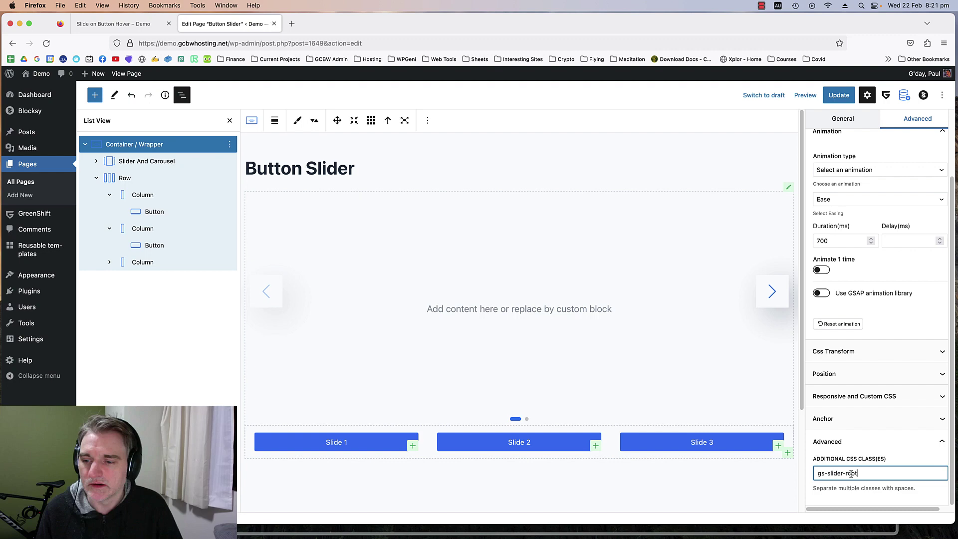
drag(879, 473, 804, 473)
click(877, 476)
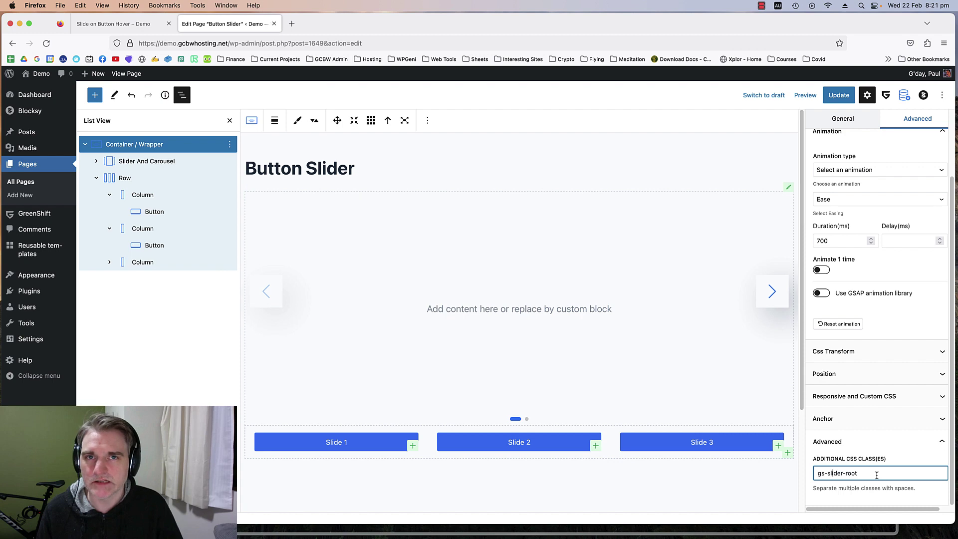
triple_click(818, 473)
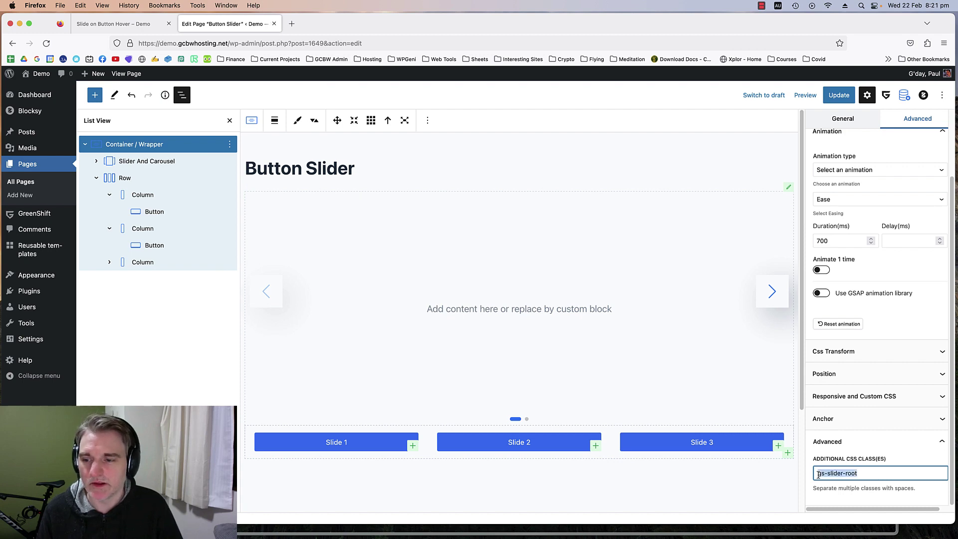
click(831, 474)
triple_click(816, 473)
click(830, 473)
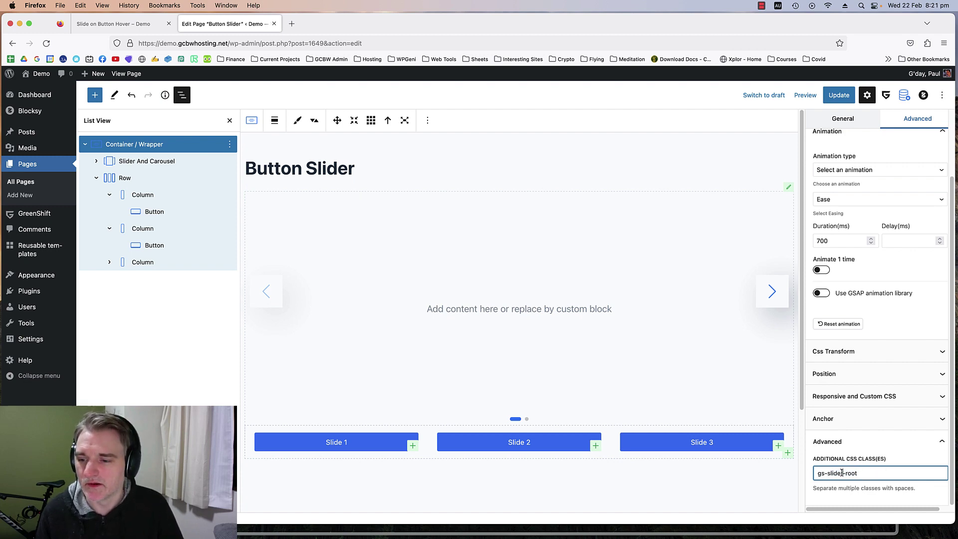
Paste 'gs-slider-control-btn gs-slideto-1' into the Slide 1 button's Additional CSS Class(es).
click(161, 215)
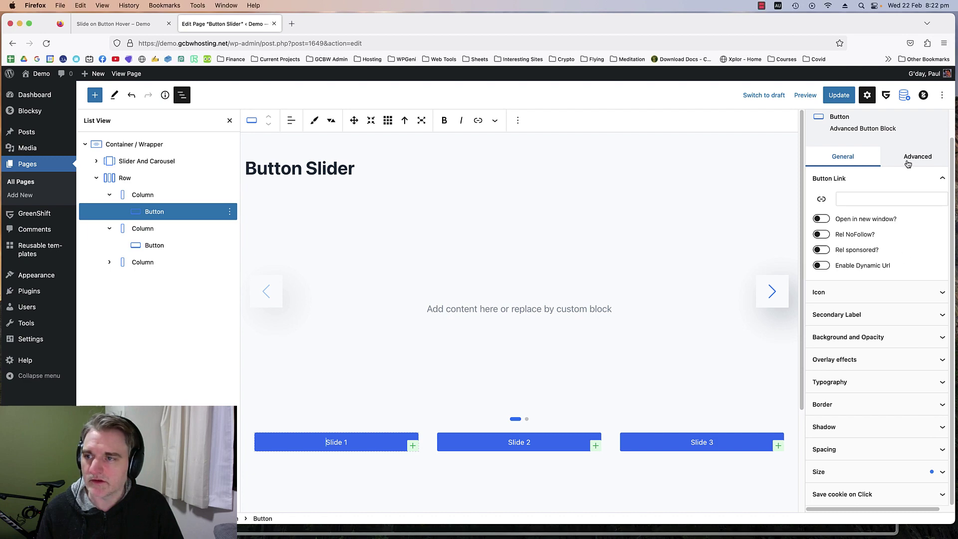
click(917, 156)
scroll(879, 450, down, 1)
click(878, 475)
text(gs-slider-control-btn gs-slideto-1)
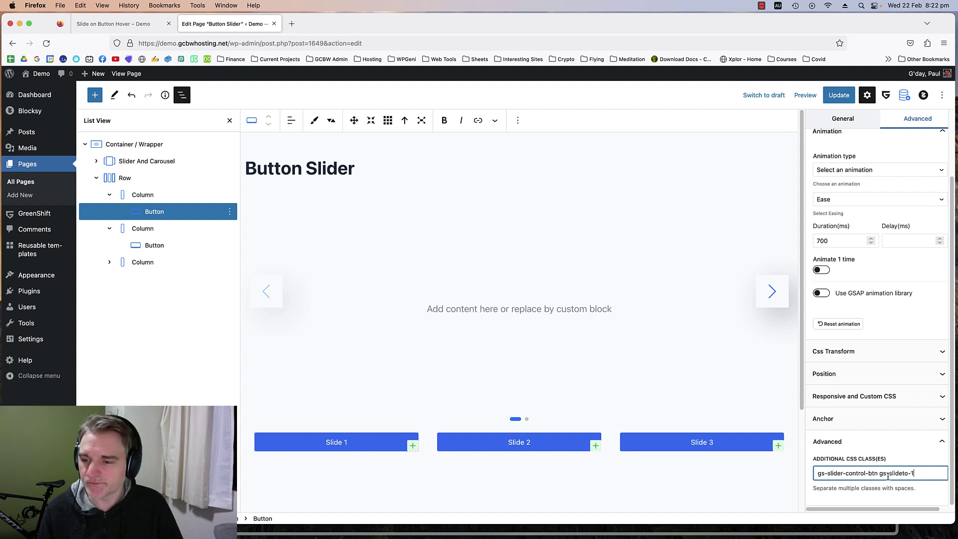
Review the pasted classes and select the whole class list for copying.
drag(866, 474, 813, 475)
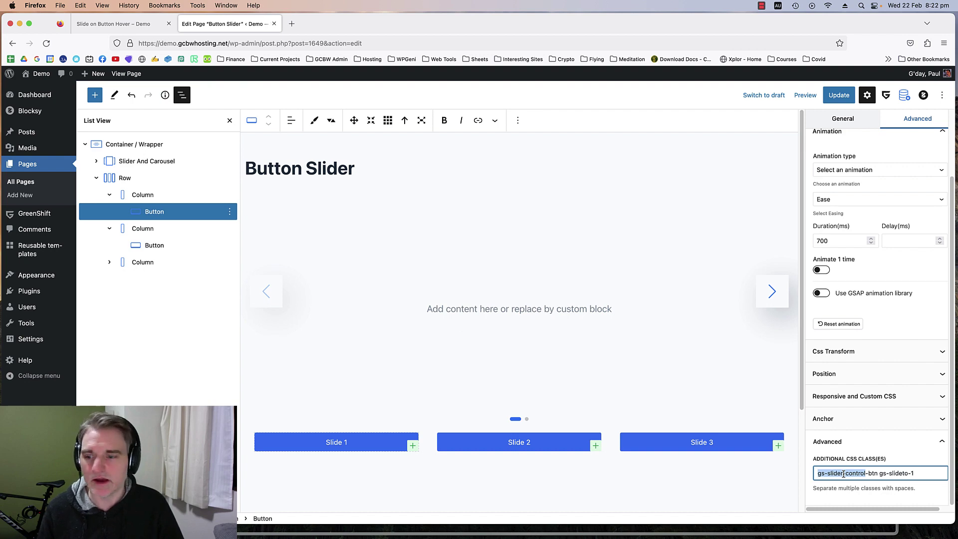
click(844, 474)
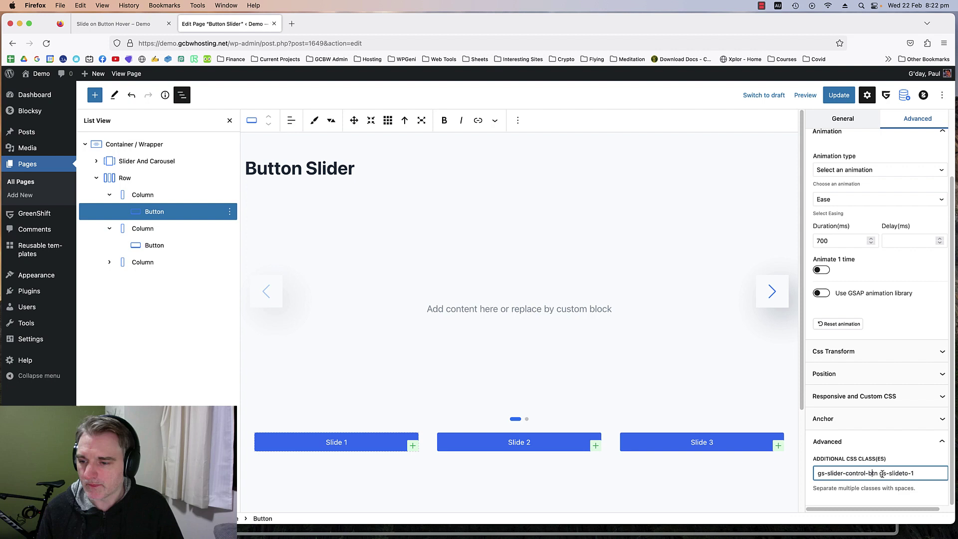
drag(878, 473, 803, 477)
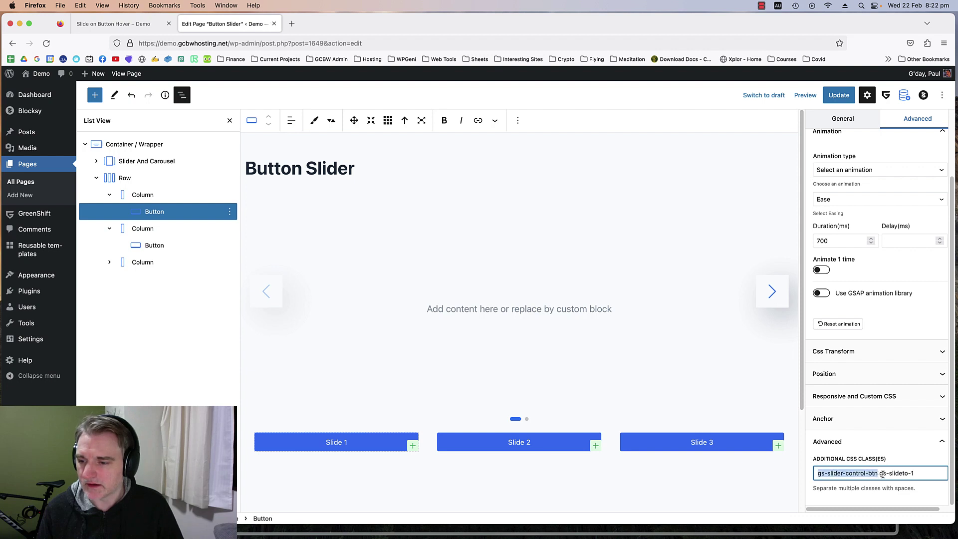
click(880, 474)
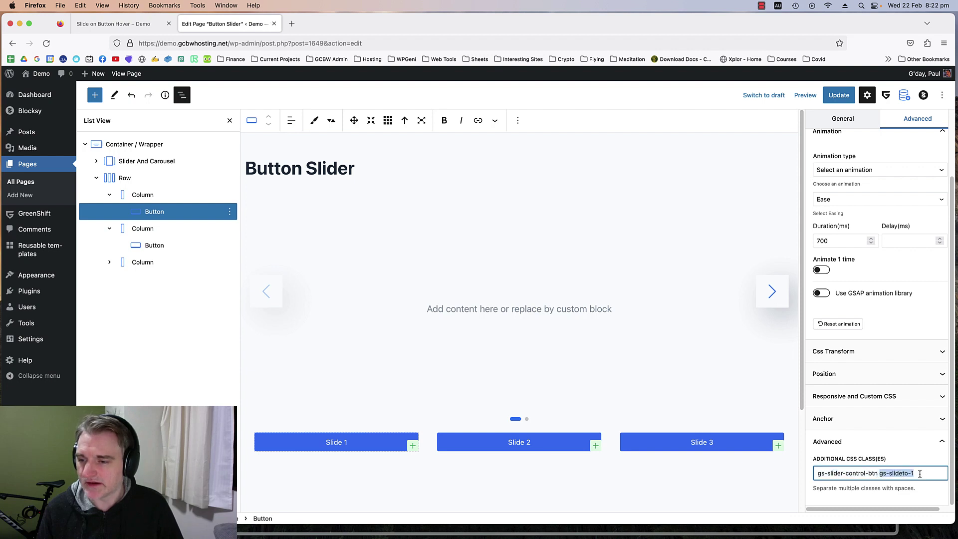
click(919, 474)
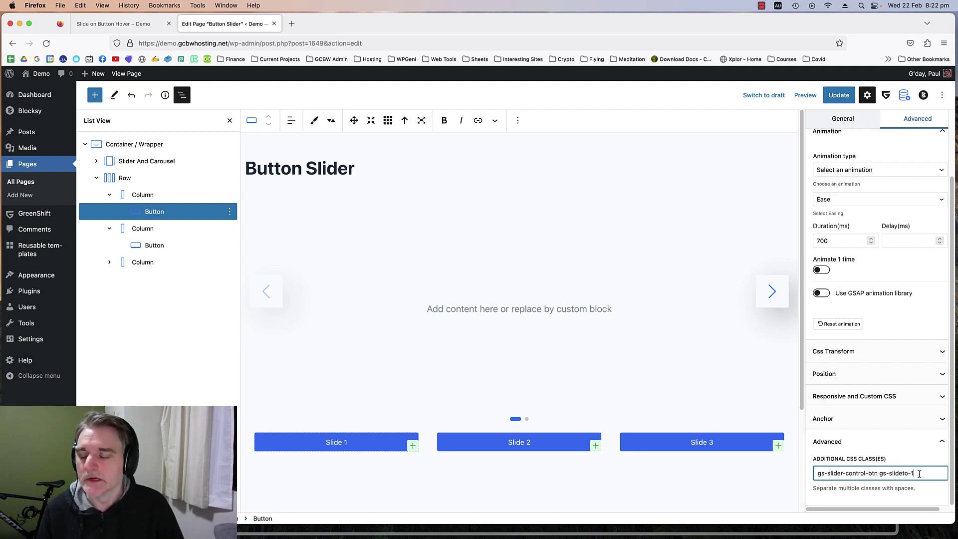
drag(891, 473, 819, 474)
key(super+c)
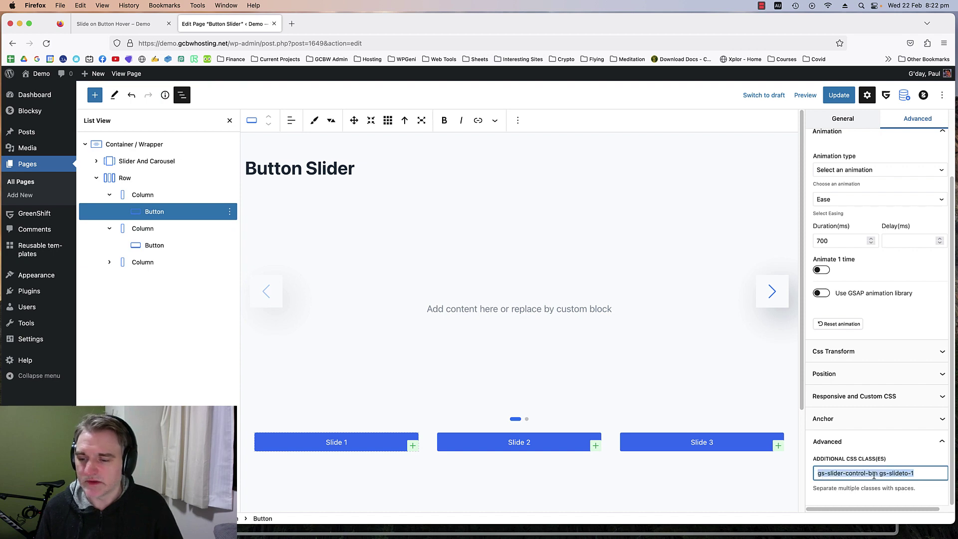
Give the Slide 2 button the classes gs-slider-control-btn and gs-slideto-2.
click(160, 245)
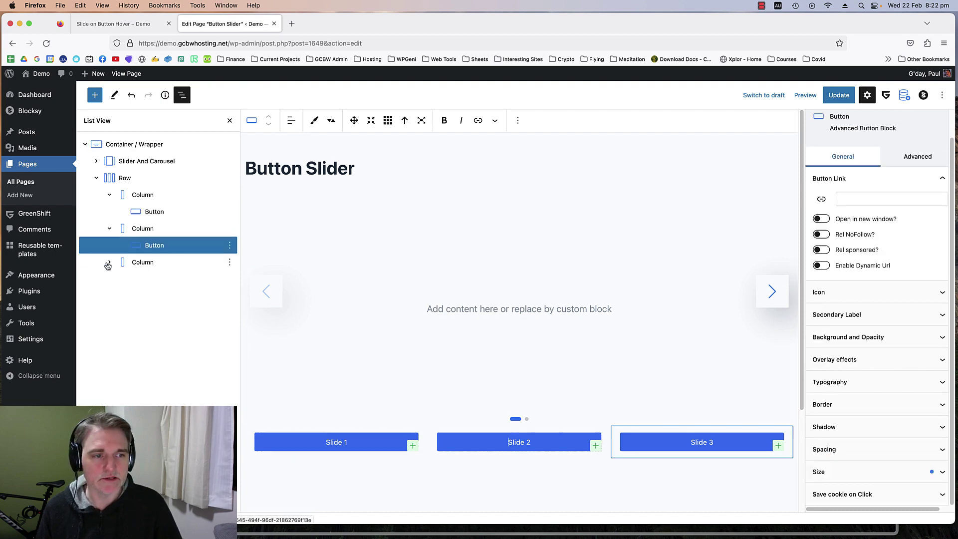
click(110, 262)
click(918, 156)
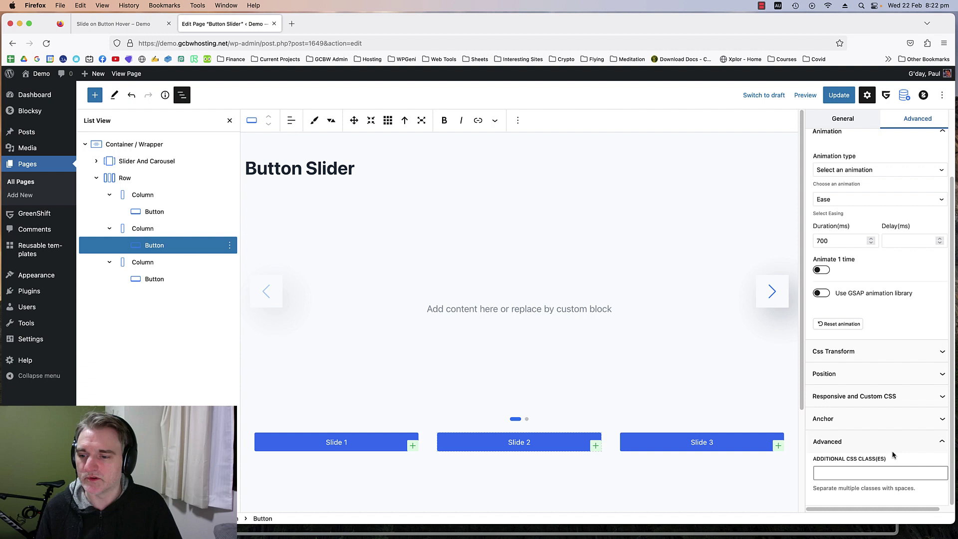
click(889, 472)
key(super+v)
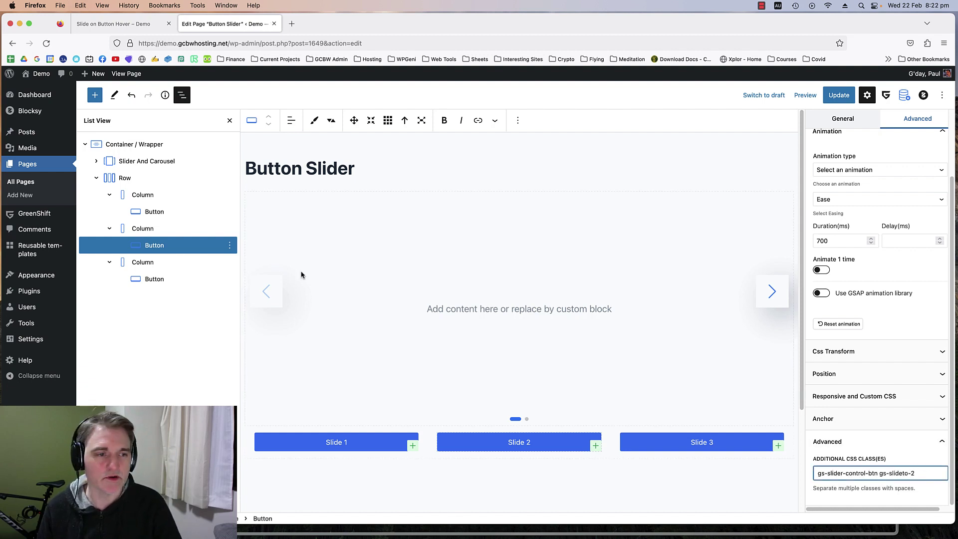
Give the Slide 3 button the classes gs-slider-control-btn and gs-slideto-3.
click(155, 278)
click(906, 162)
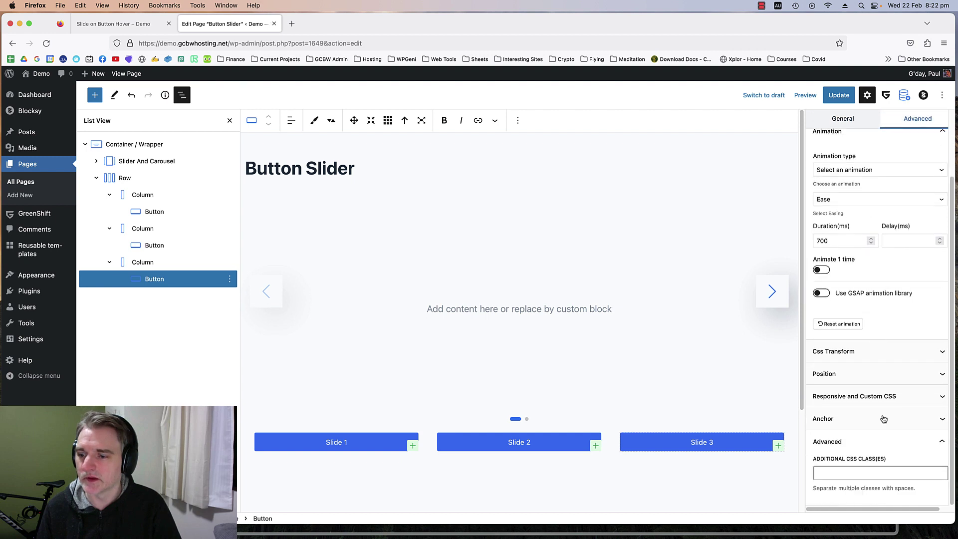
click(869, 473)
key(super+v)
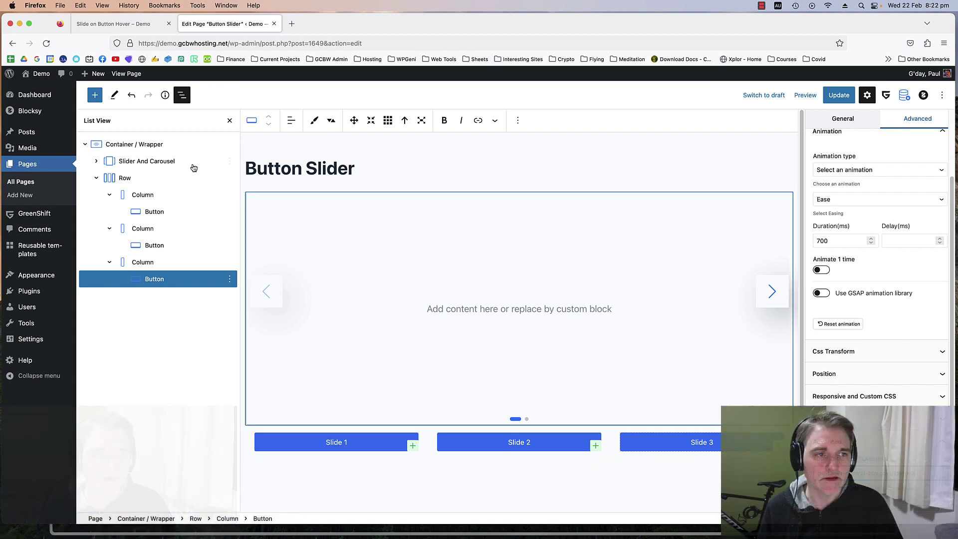
Add a third slide to the Slider And Carousel block.
click(194, 168)
click(96, 161)
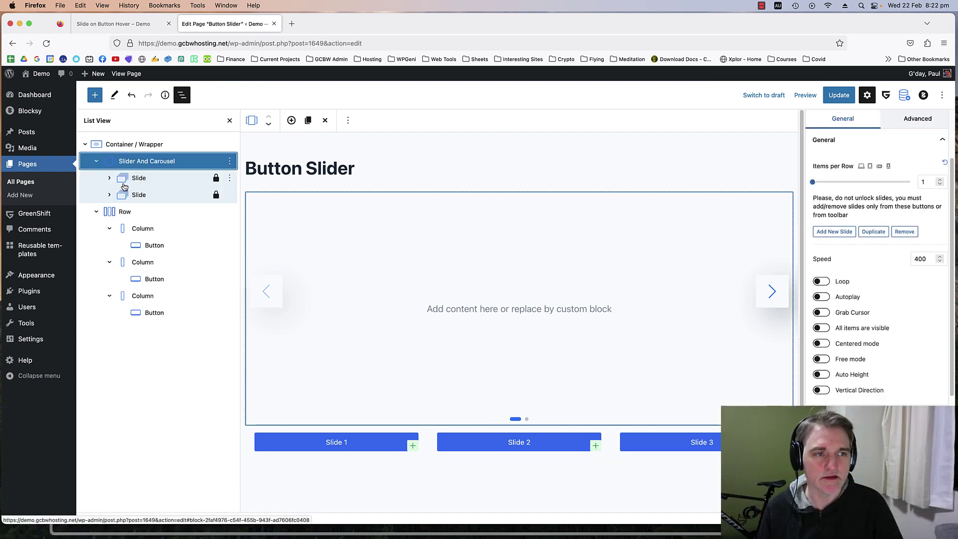
click(144, 178)
click(170, 163)
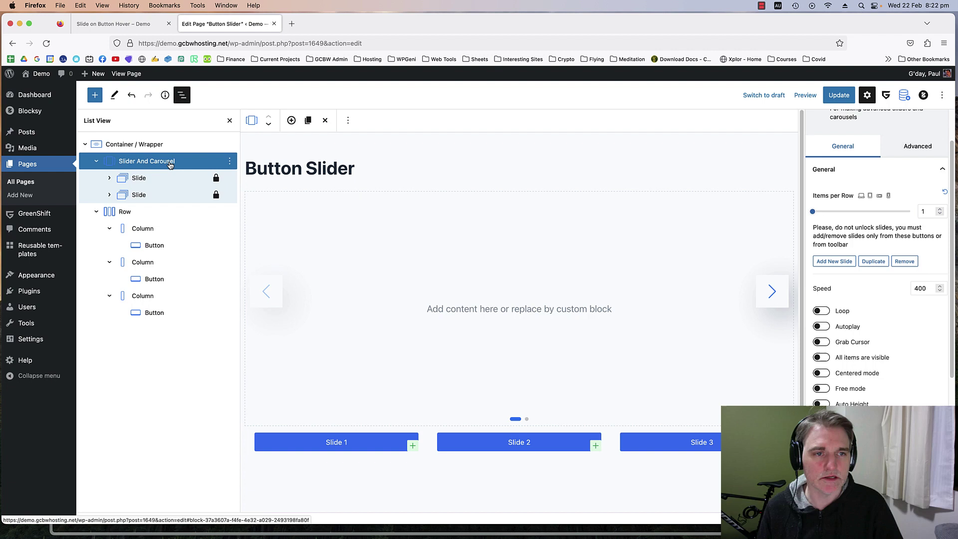
click(308, 122)
Set slides 1–3 backgrounds to slide-1.jpeg (river), slide-2.jpeg (canyon) and slide-3.jpeg (valley).
click(134, 179)
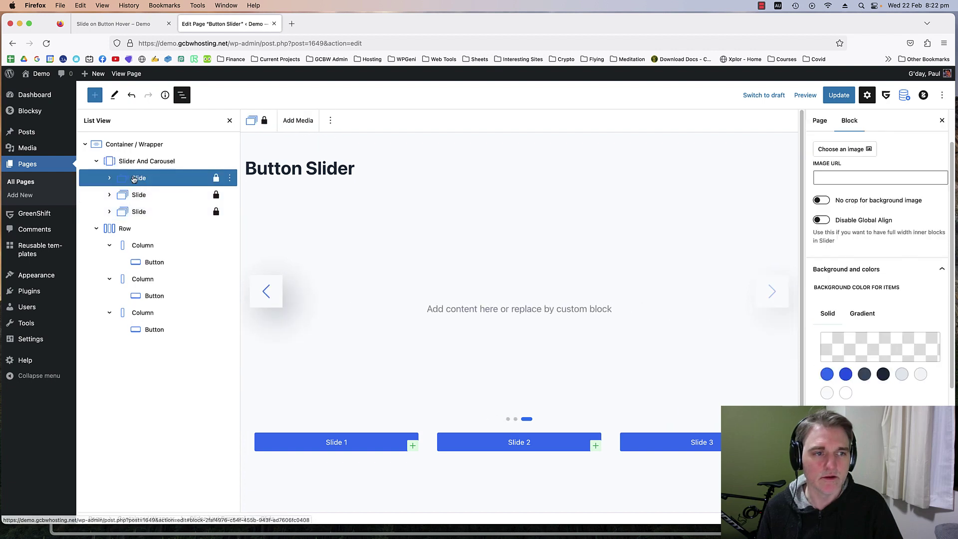
click(844, 197)
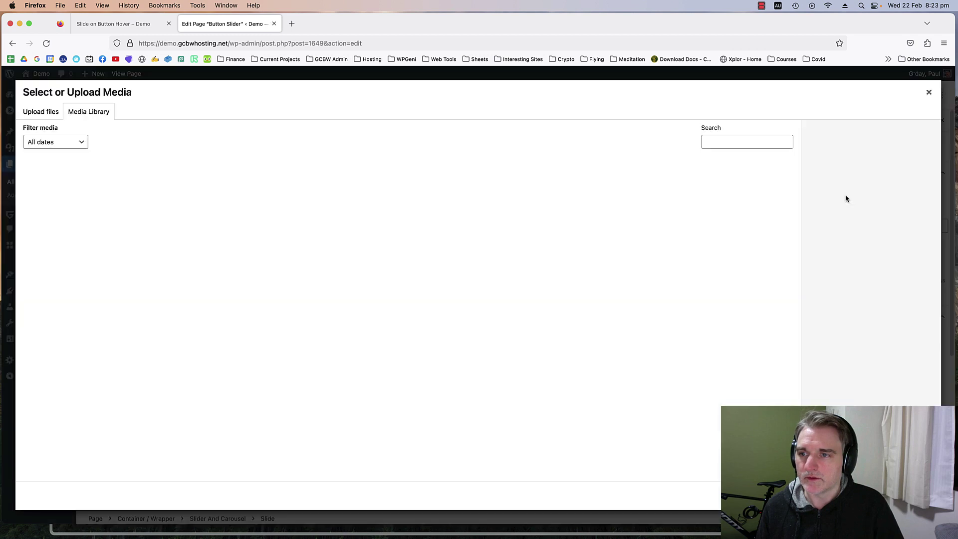
click(361, 351)
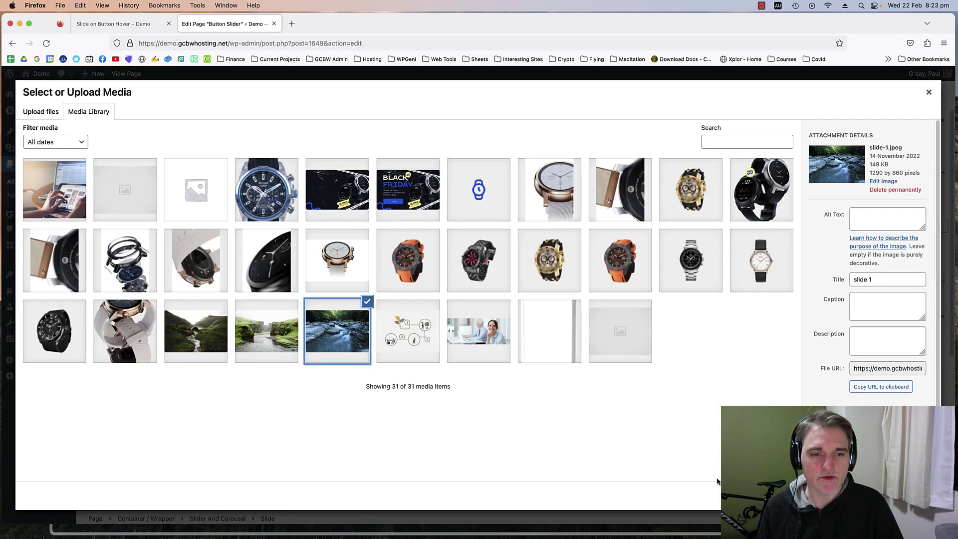
key(Escape)
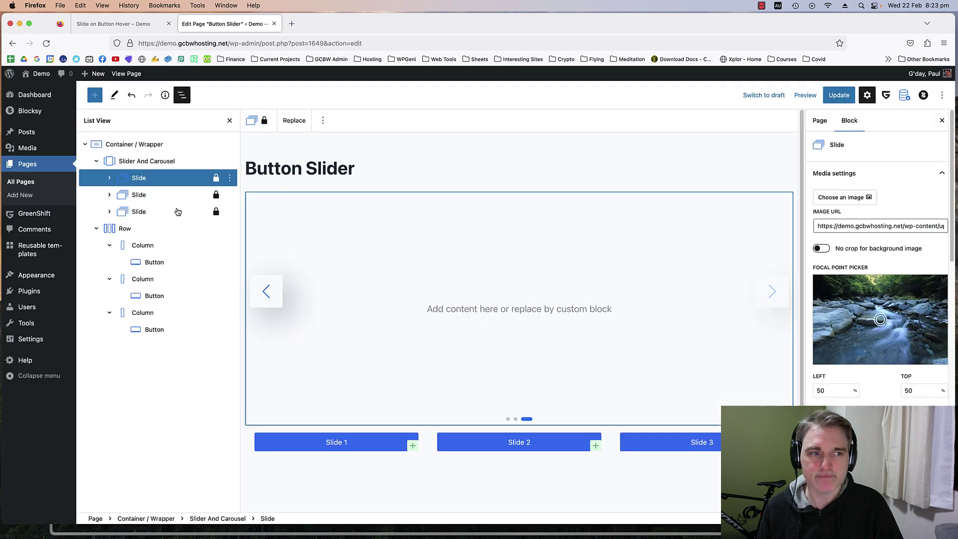
click(162, 198)
click(843, 198)
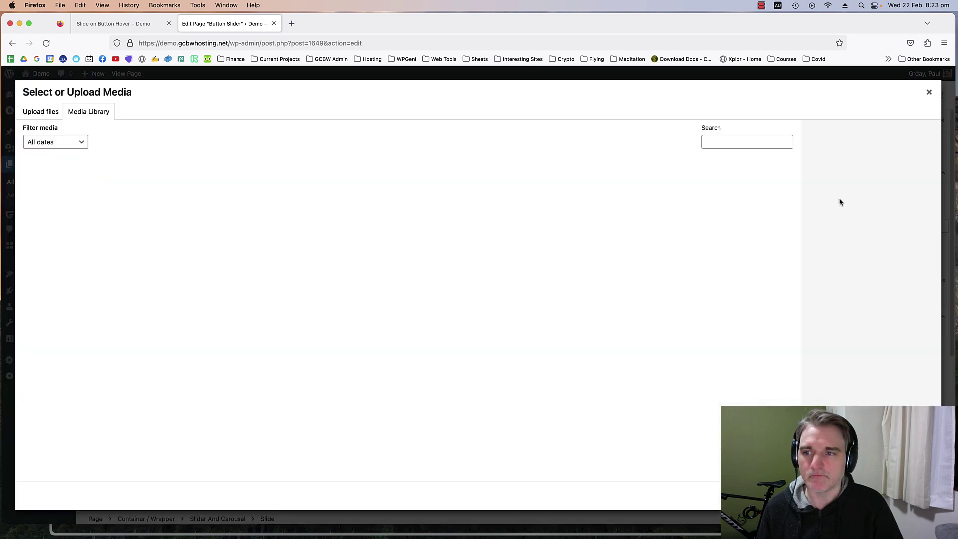
click(267, 327)
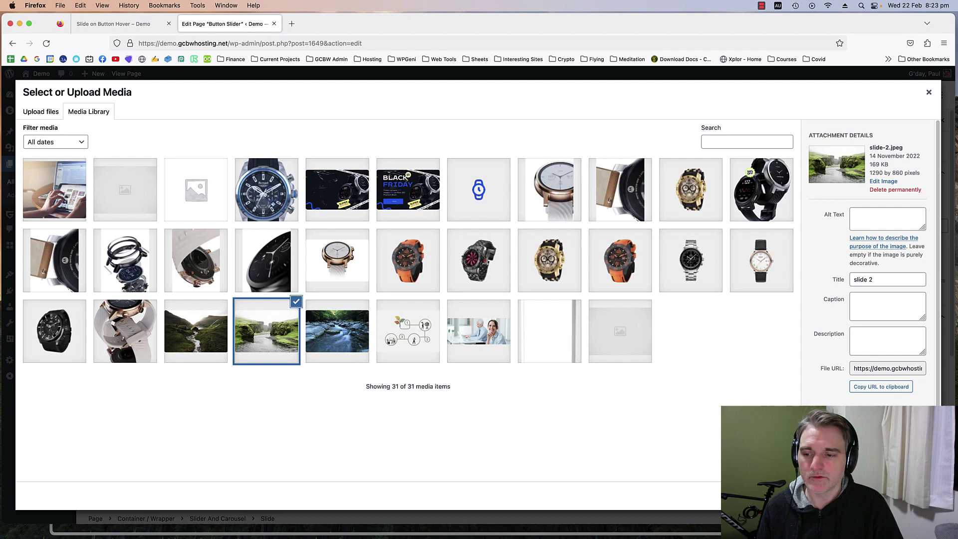
click(916, 496)
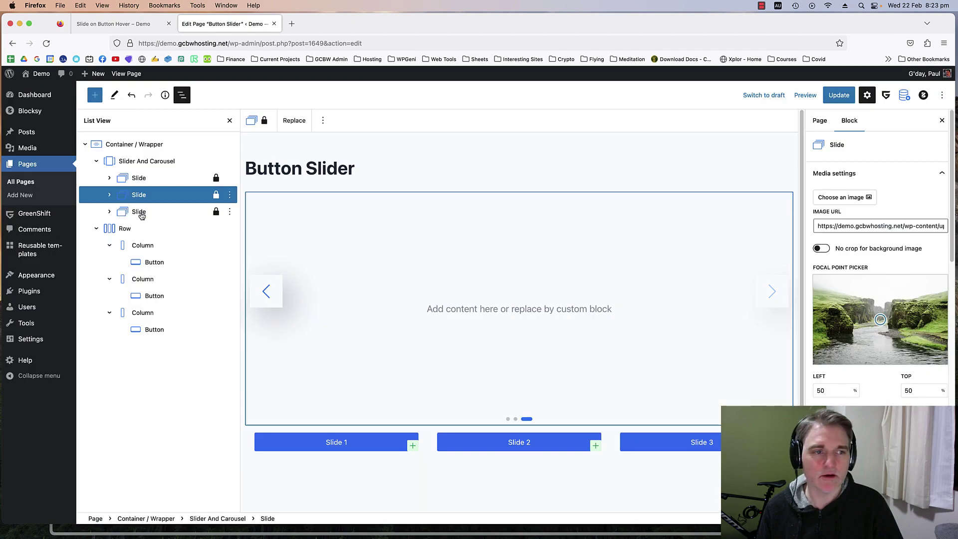
click(139, 211)
click(848, 199)
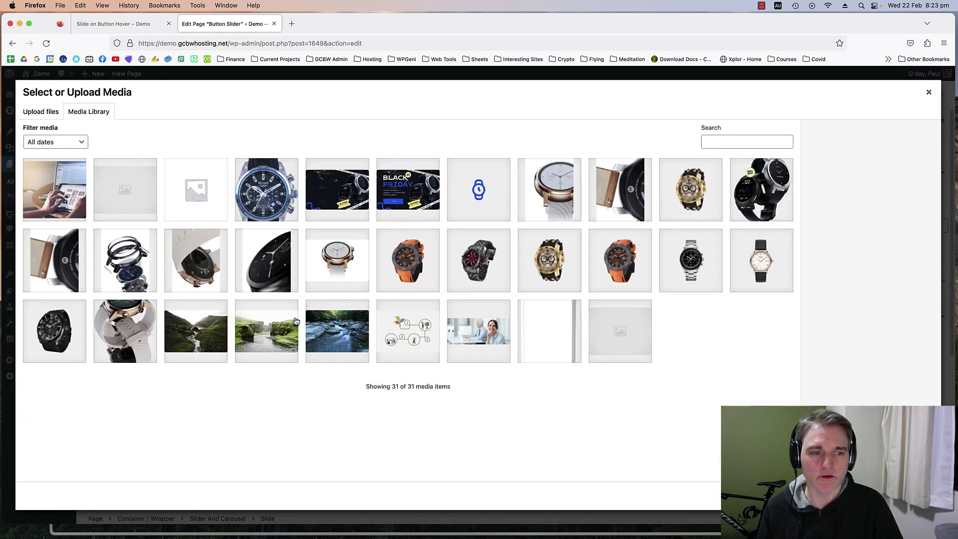
click(214, 323)
click(916, 496)
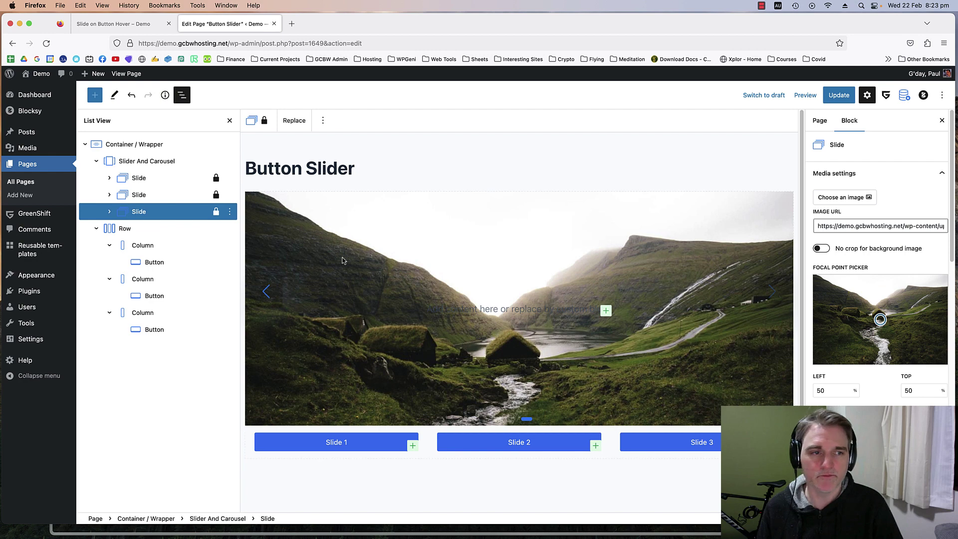
Check the first two slides' images and save the page with Update.
click(162, 179)
click(160, 194)
click(160, 180)
click(840, 96)
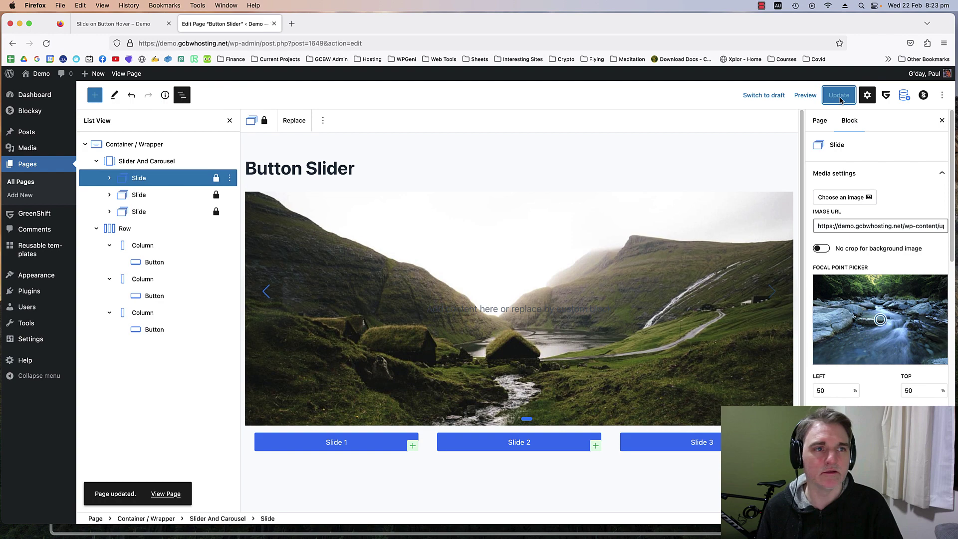
Open the live Button Slider page in a new tab and test the Slide 1–3 buttons.
right_click(139, 75)
click(189, 79)
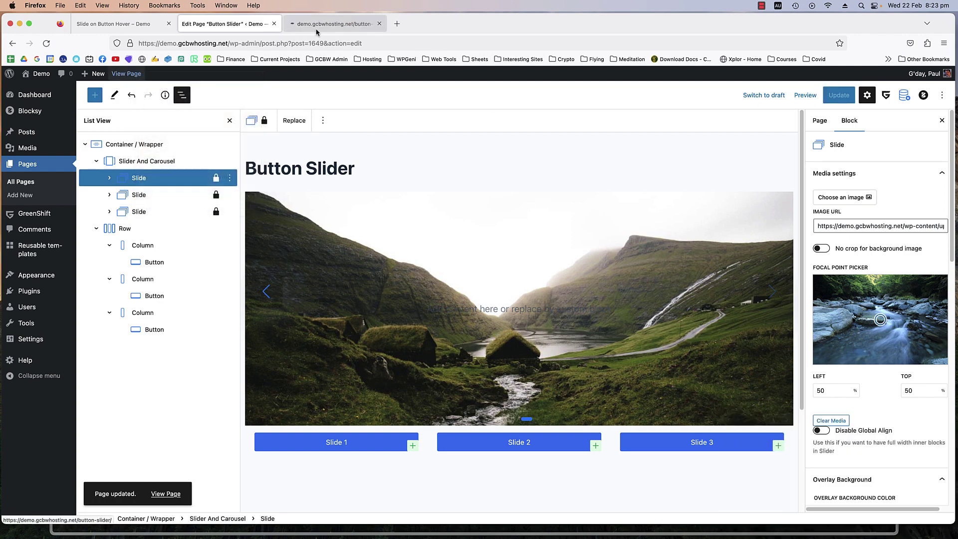
click(332, 23)
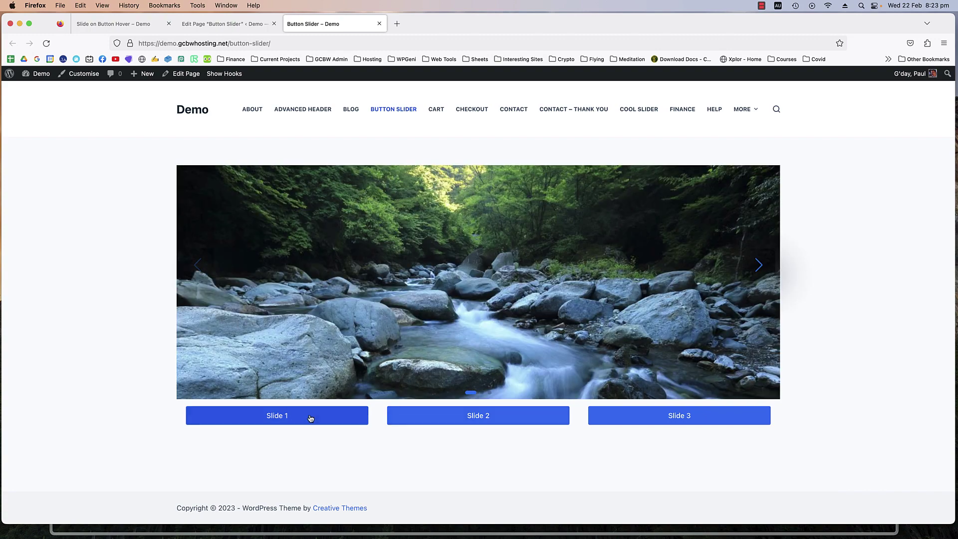
click(454, 415)
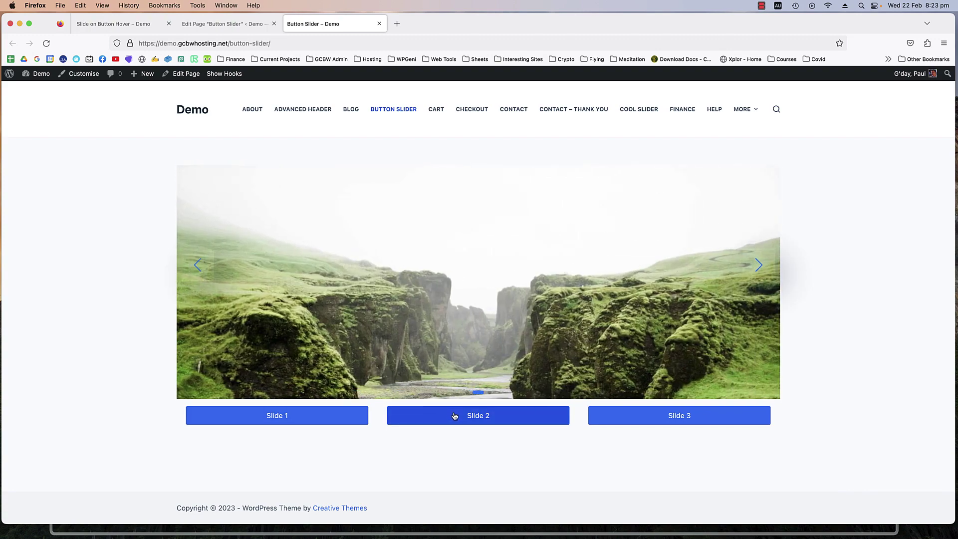
click(691, 414)
click(497, 411)
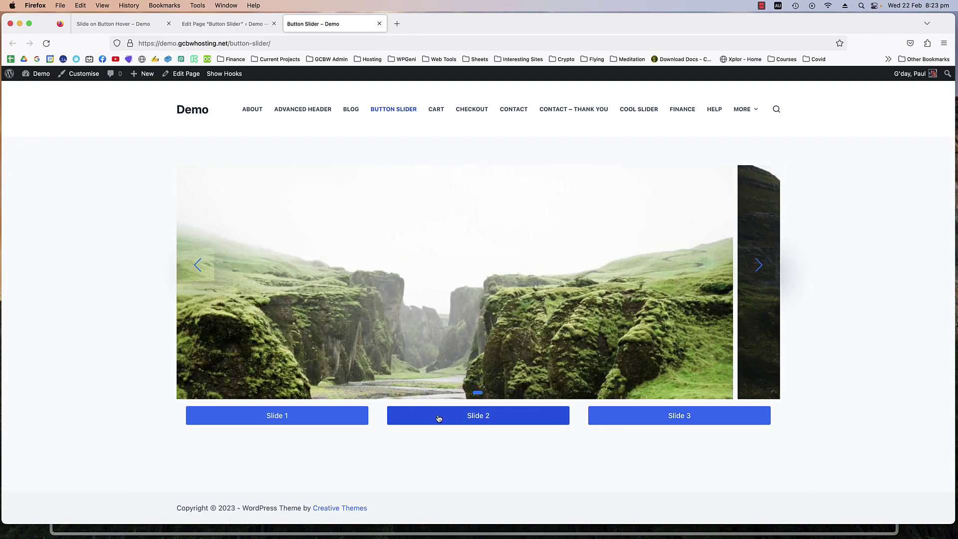
click(343, 417)
click(473, 417)
click(257, 421)
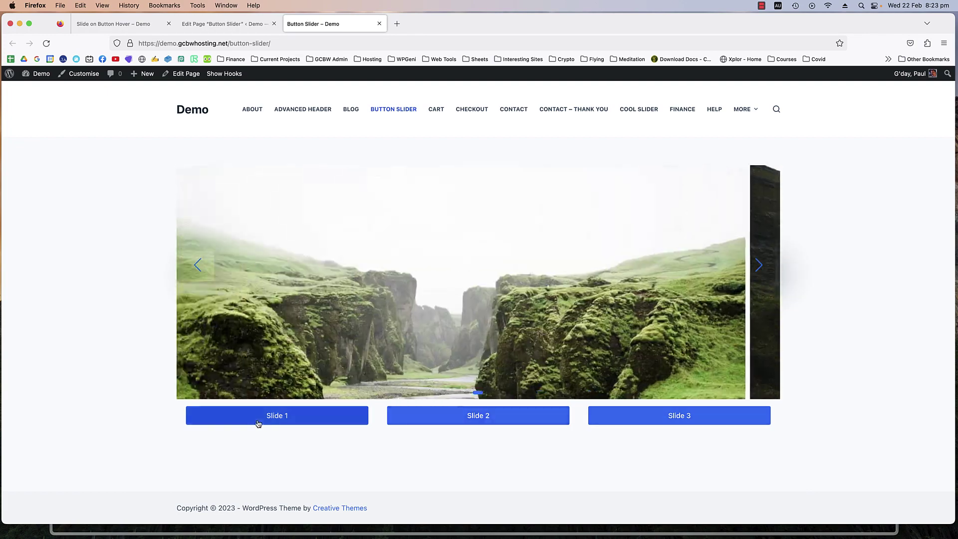
Switch to the Slide on Button Hover page, briefly checking the editor tab.
click(140, 23)
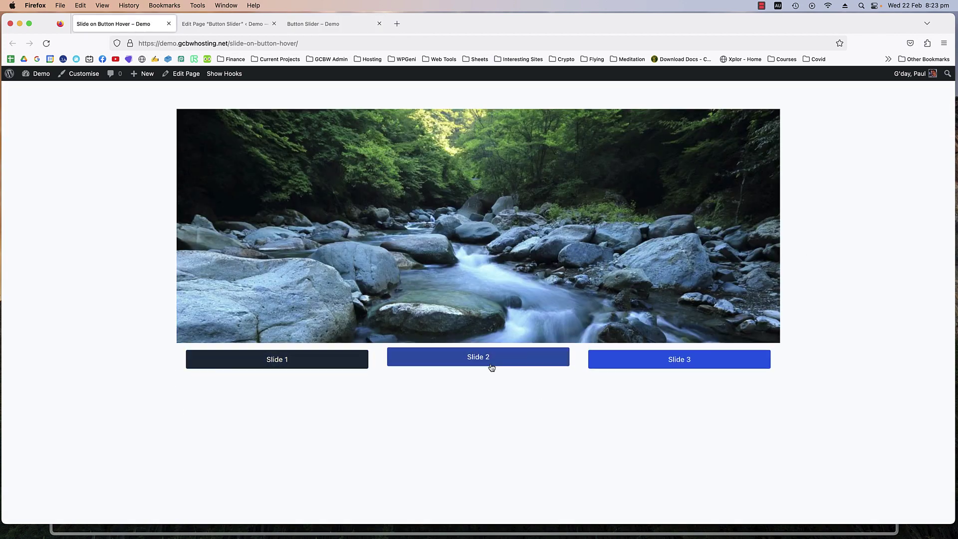
mouse_move(656, 363)
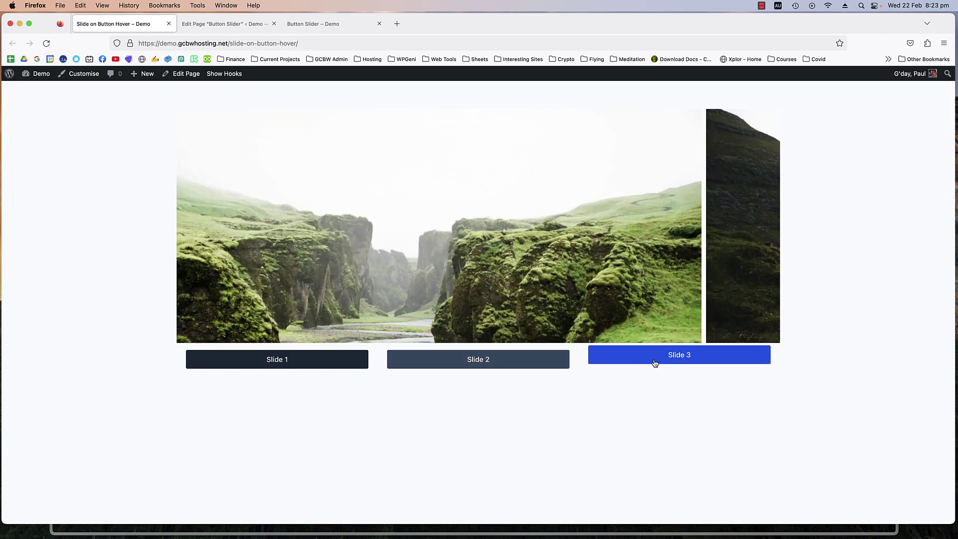
click(244, 22)
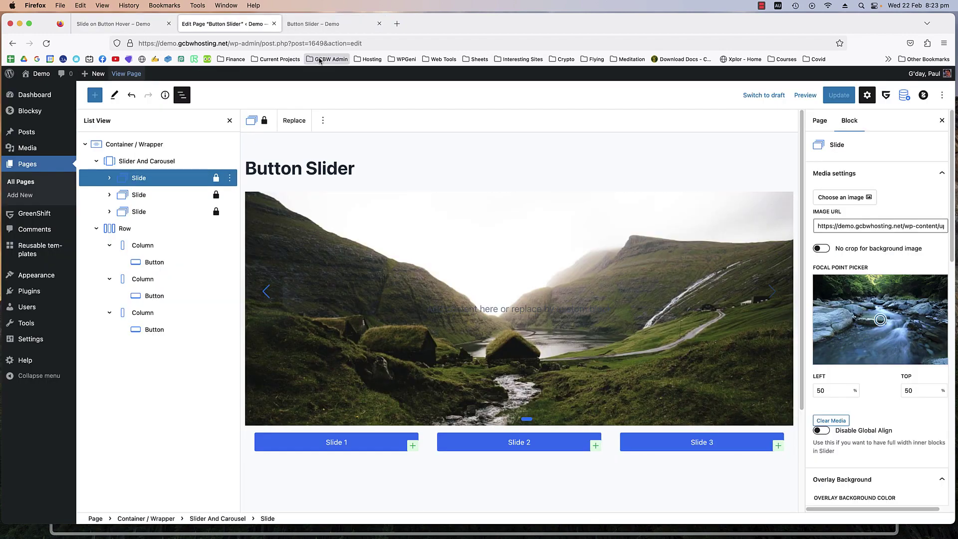
click(120, 23)
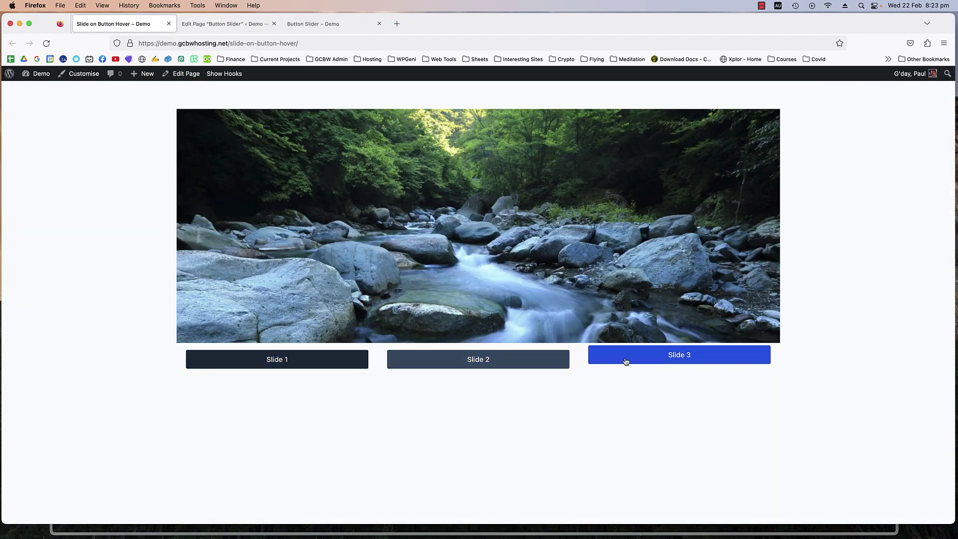
Give the Slide 1 button a dark background and a blue hover colour.
click(231, 25)
click(338, 377)
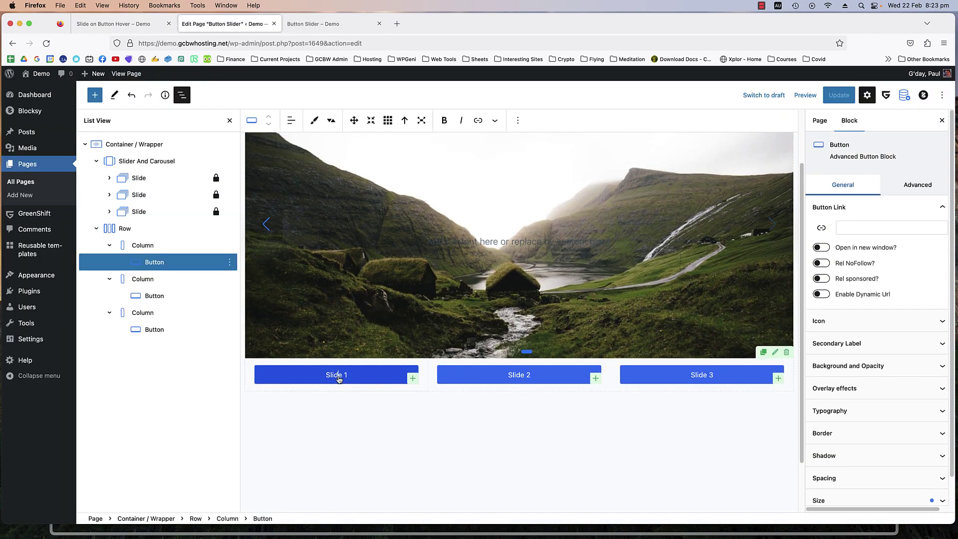
click(872, 366)
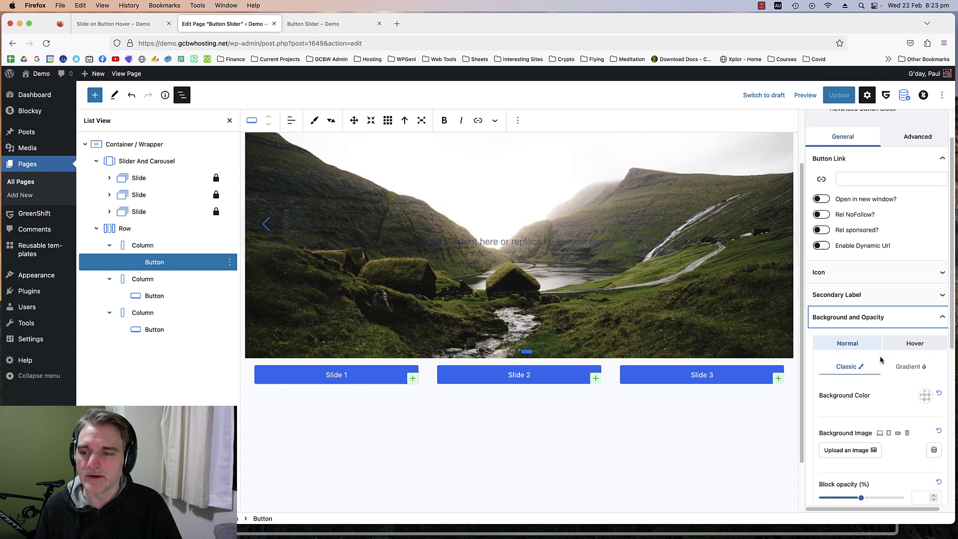
click(925, 353)
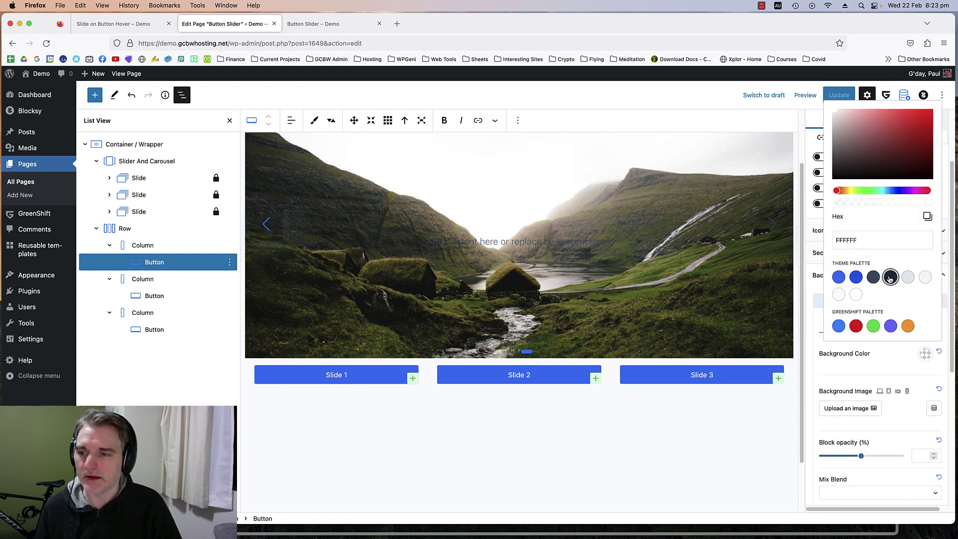
click(890, 278)
click(898, 364)
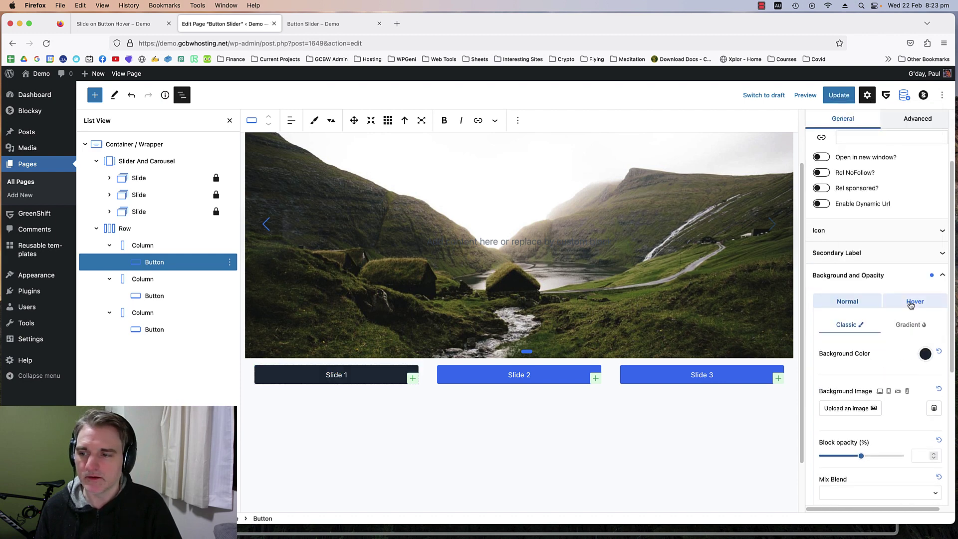
click(911, 303)
click(926, 352)
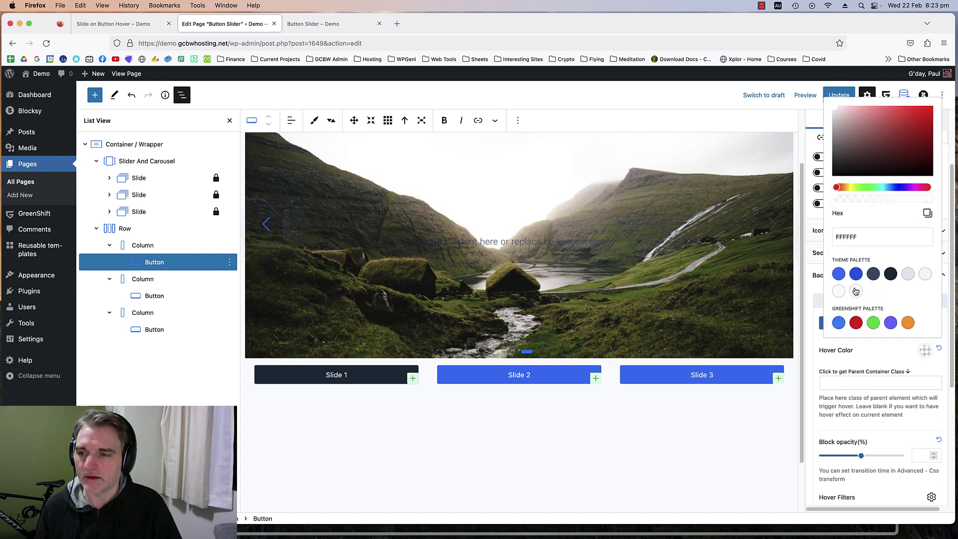
click(839, 274)
click(890, 352)
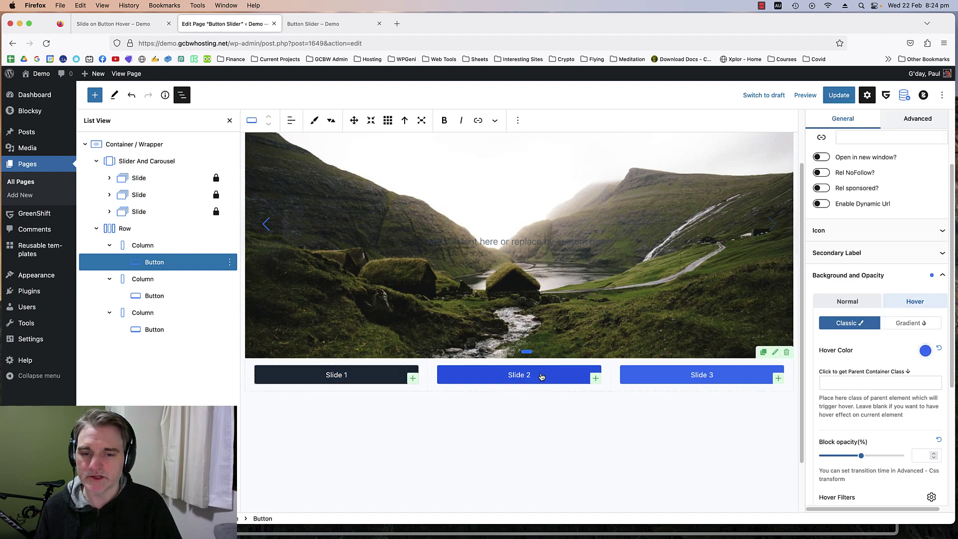
Give the Slide 2 button the same dark background with blue hover colour.
scroll(896, 363, down, 3)
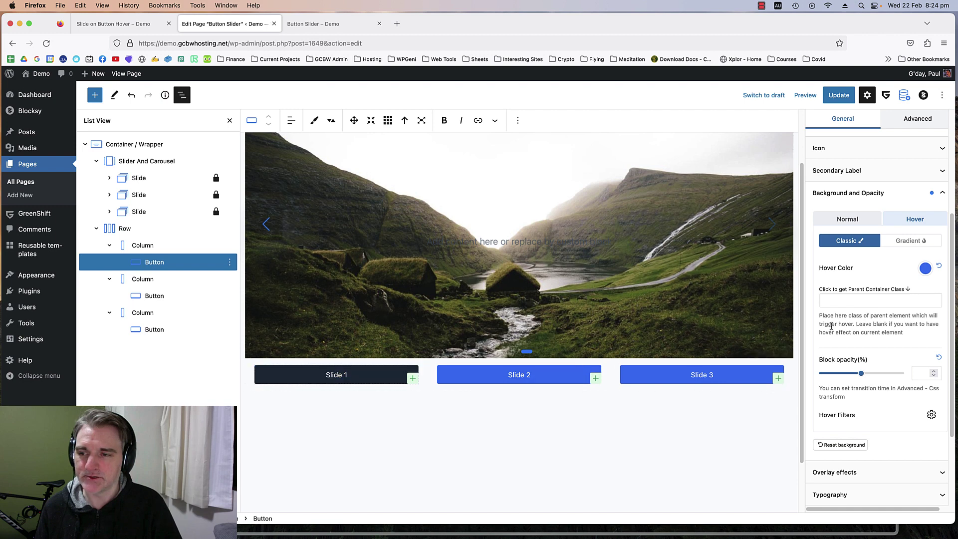
click(154, 295)
click(903, 338)
scroll(901, 349, down, 3)
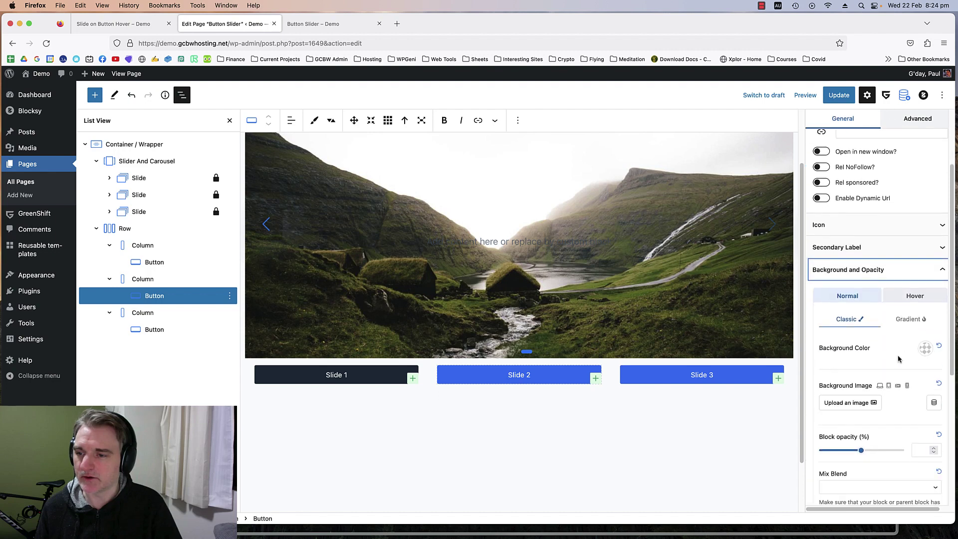
click(925, 348)
click(898, 274)
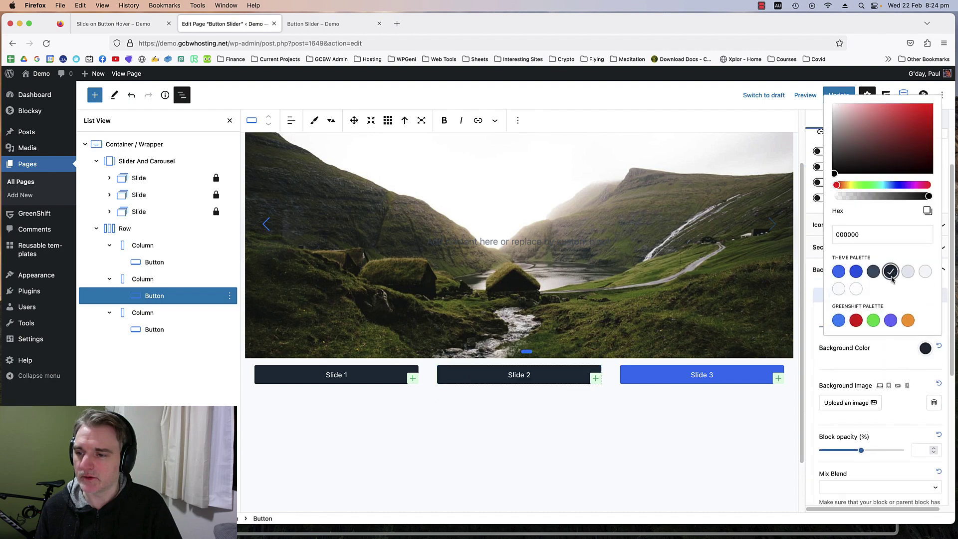
click(917, 304)
click(916, 296)
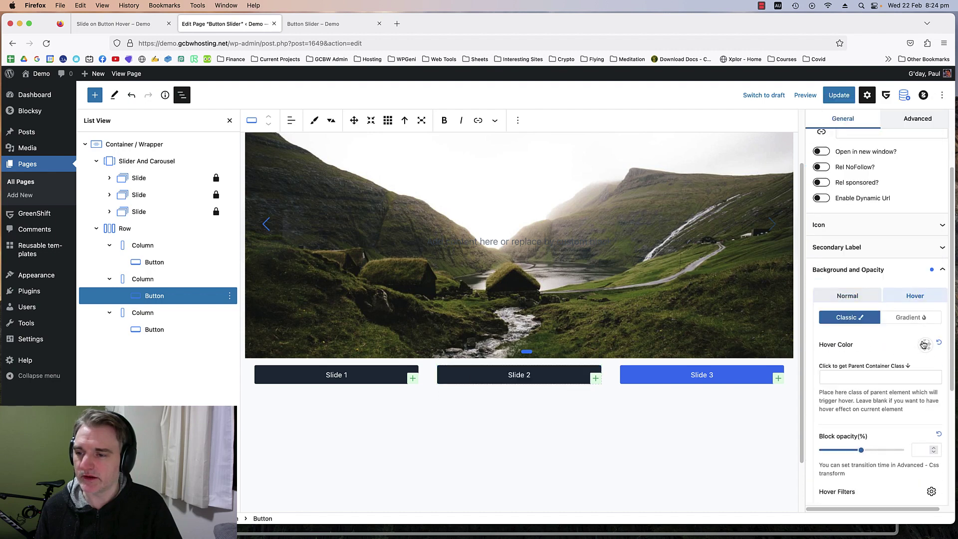
click(924, 344)
click(839, 279)
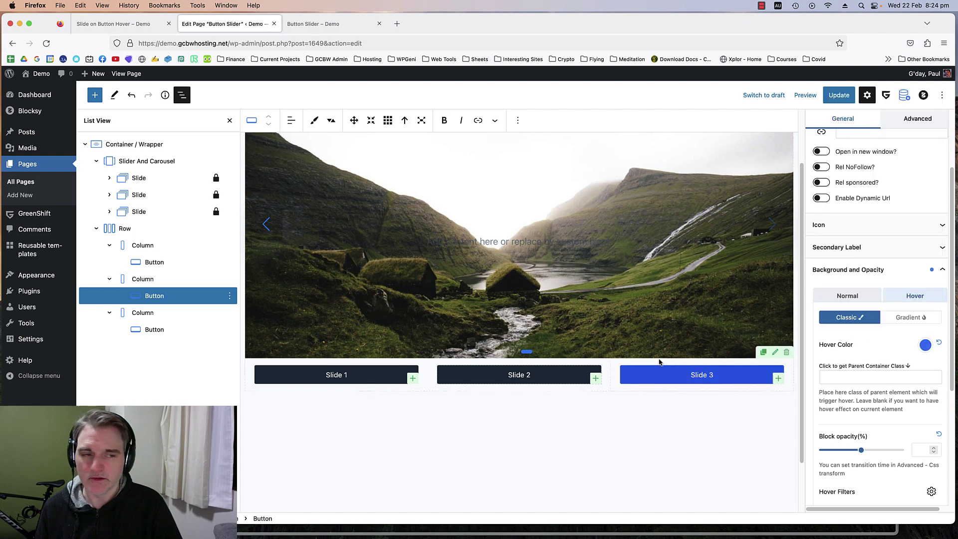
Give the Slide 3 button a dark background and blue hover colour too.
click(151, 329)
click(895, 335)
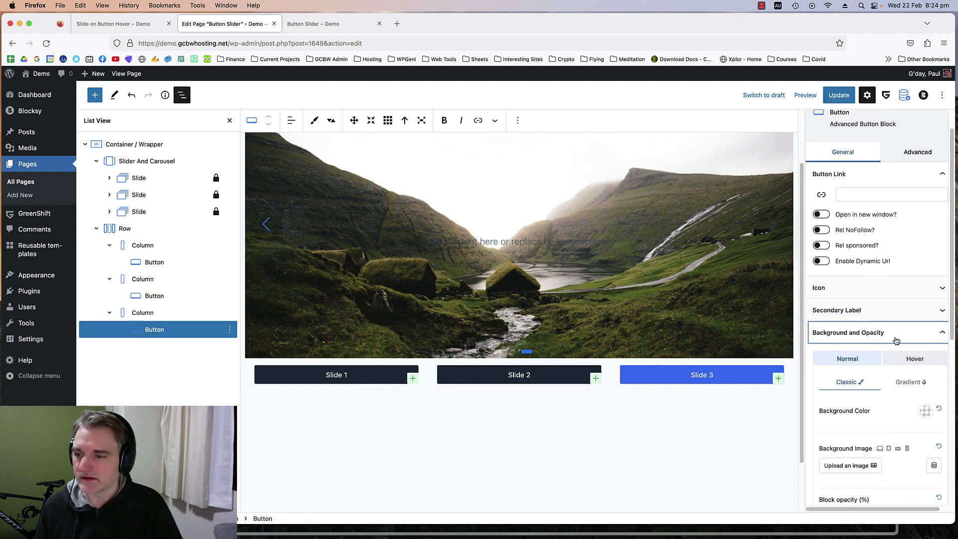
scroll(896, 341, down, 3)
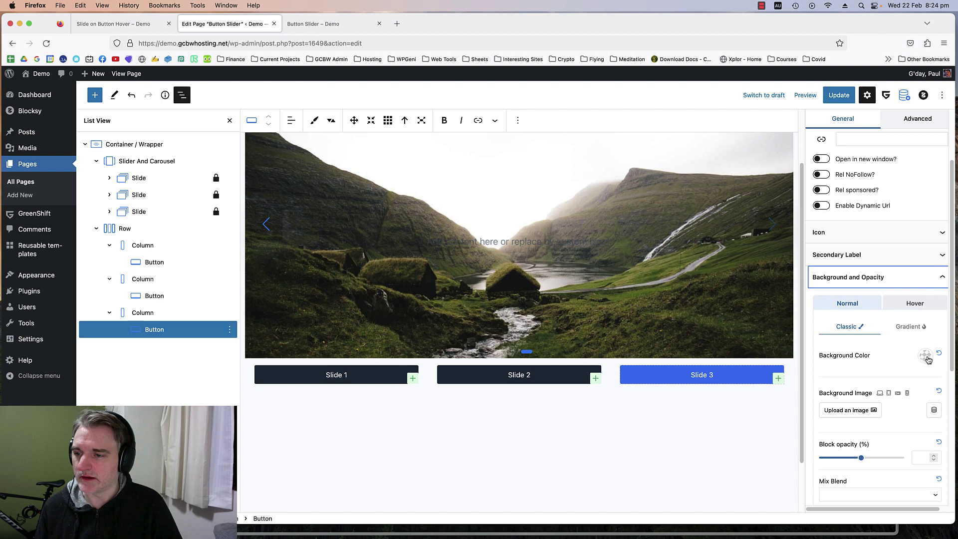
click(926, 356)
click(891, 281)
click(896, 355)
click(911, 306)
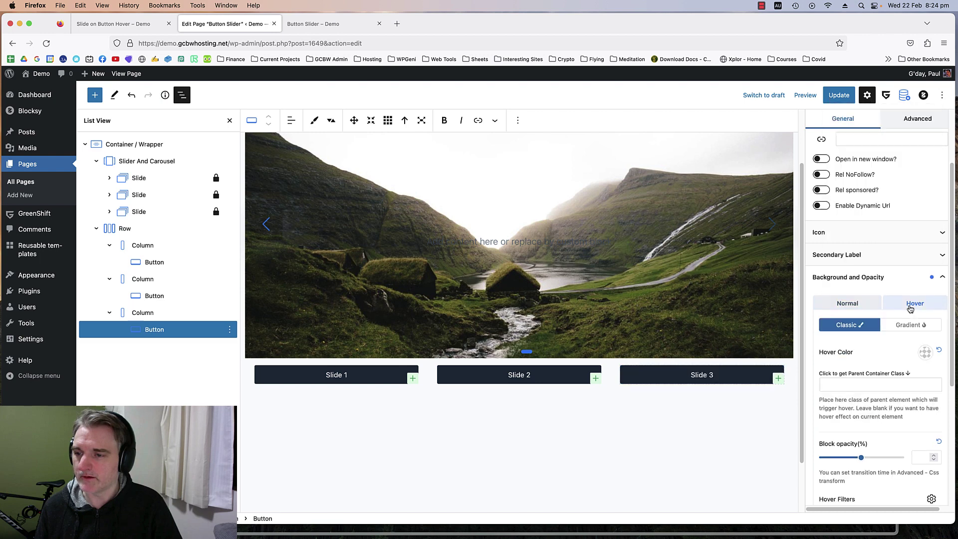
click(926, 352)
click(849, 281)
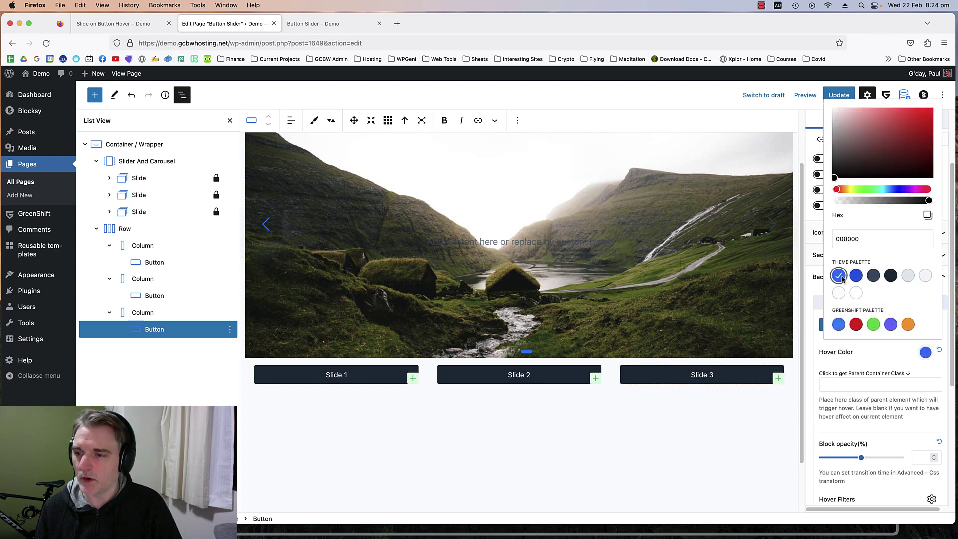
click(871, 375)
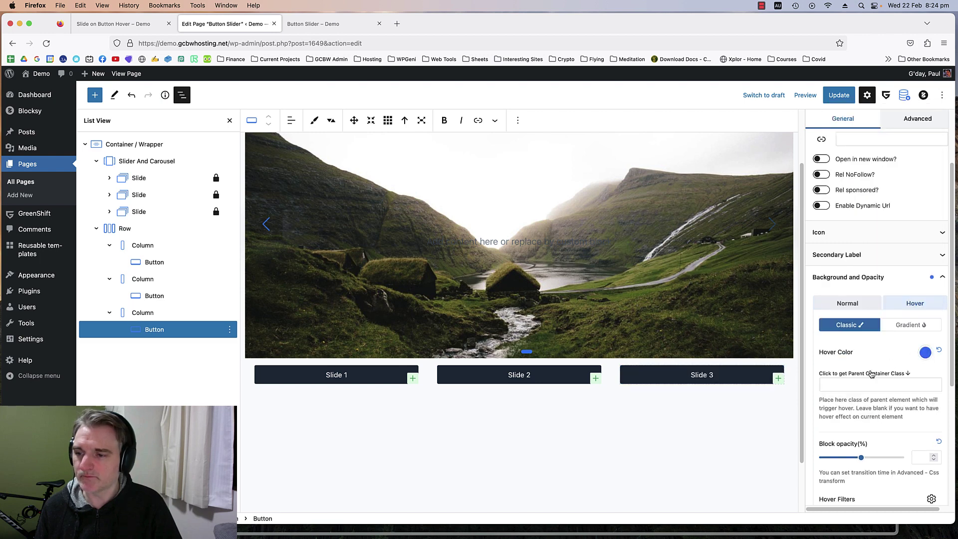
Set the Slide 1 button's hover CSS transform to Shift Y -10 with a 0.3 transition.
click(161, 262)
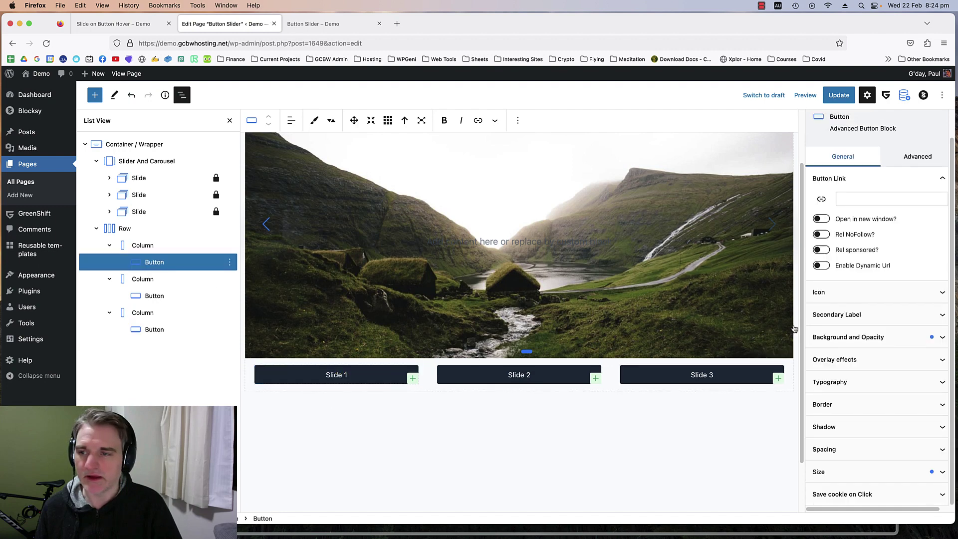
click(917, 178)
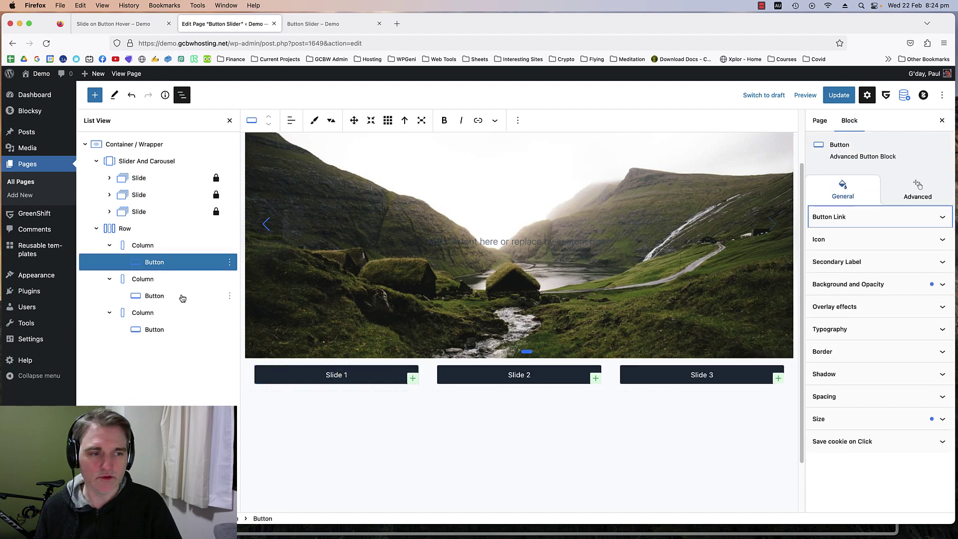
click(920, 189)
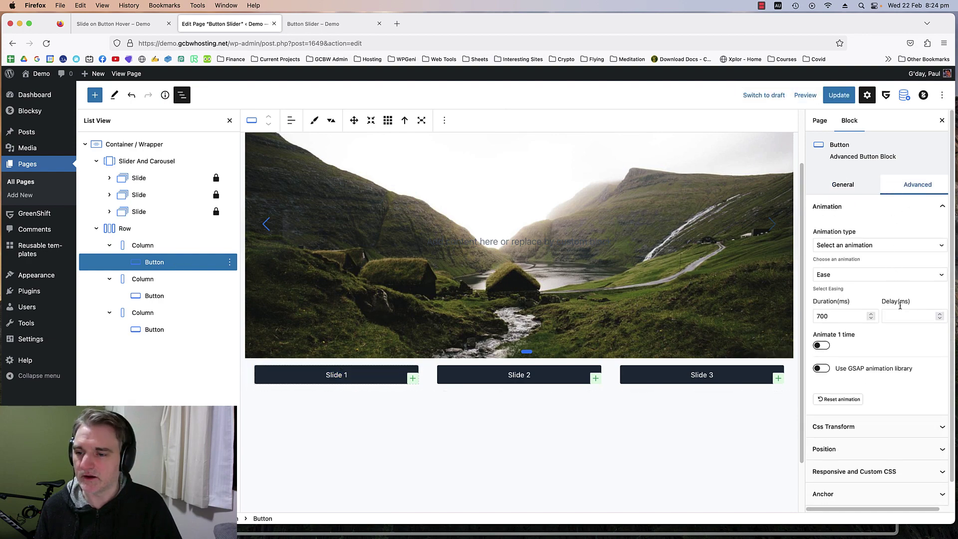
scroll(900, 305, down, 1)
click(875, 398)
scroll(880, 344, down, 5)
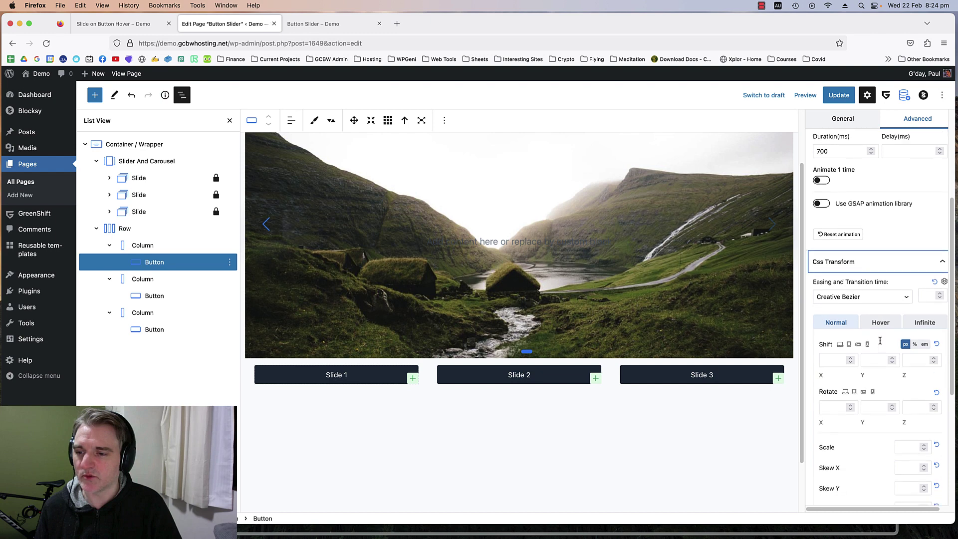
click(893, 327)
scroll(918, 309, down, 2)
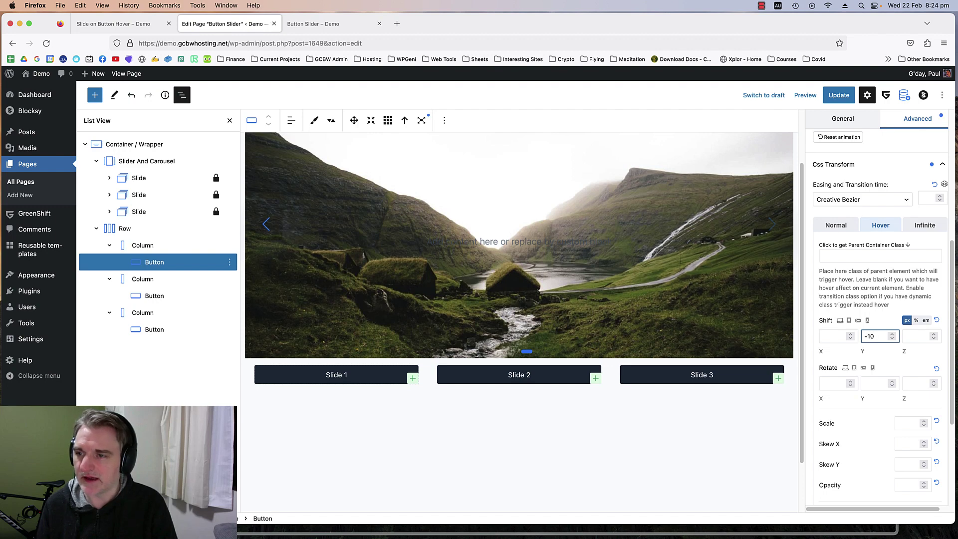
click(923, 199)
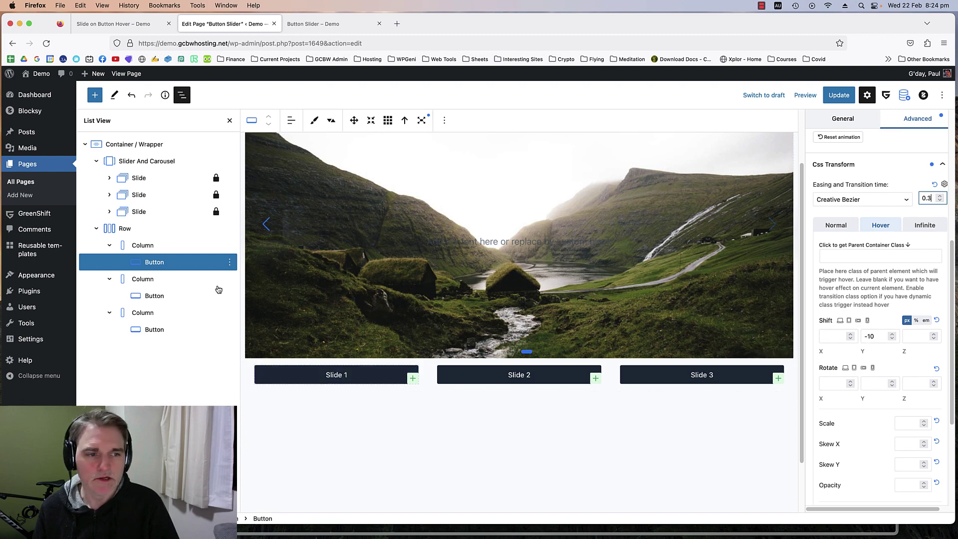
click(315, 120)
Copy the Slide 1 button's style and paste it onto the Slide 2 and Slide 3 buttons.
click(330, 153)
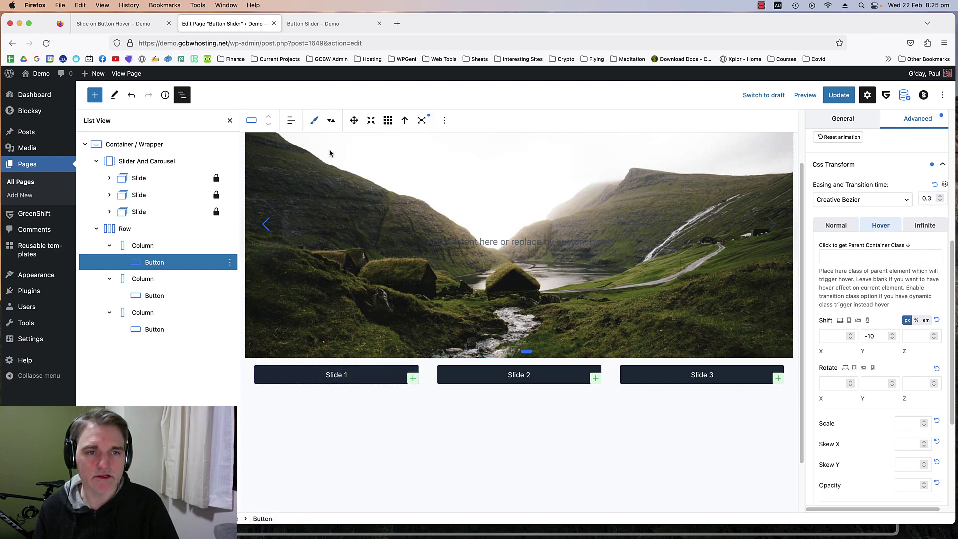
click(162, 295)
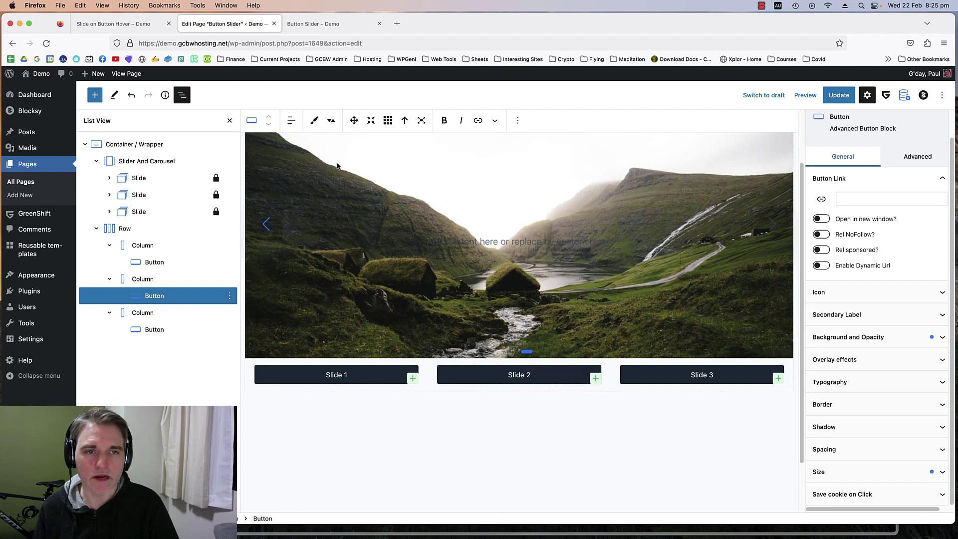
click(314, 122)
click(330, 167)
click(162, 328)
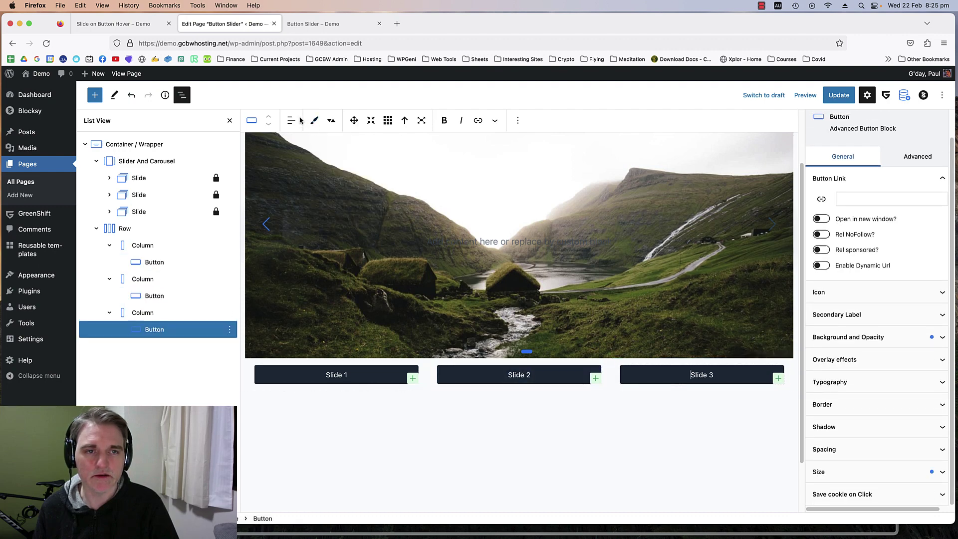
click(314, 122)
click(333, 168)
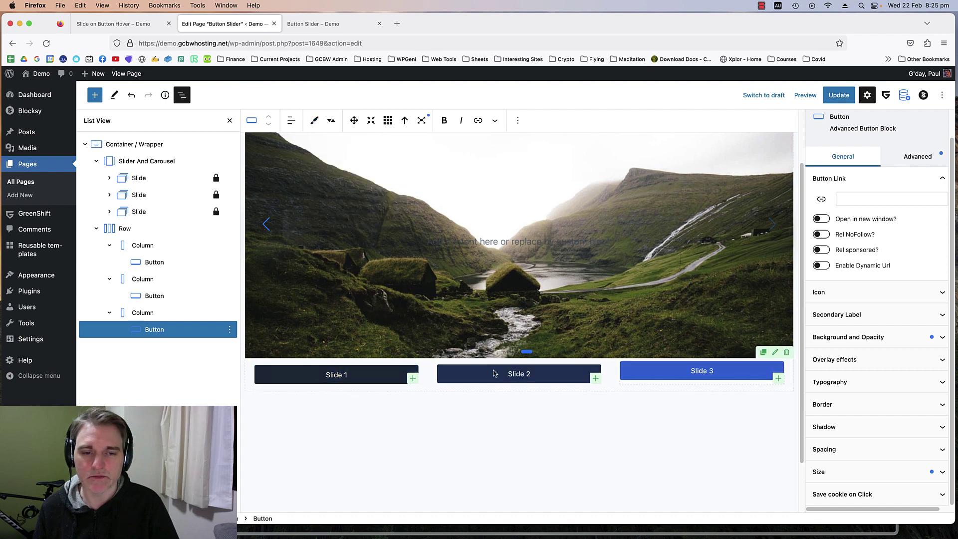
click(155, 263)
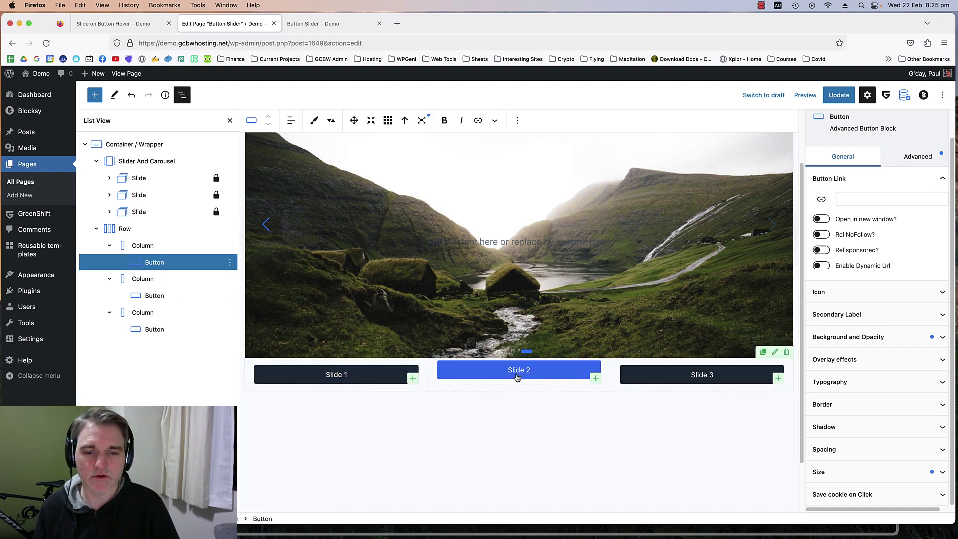
click(155, 295)
Check the Slide 2 button's additional CSS classes, gs-slider-control-btn gs-slideto-2.
click(917, 150)
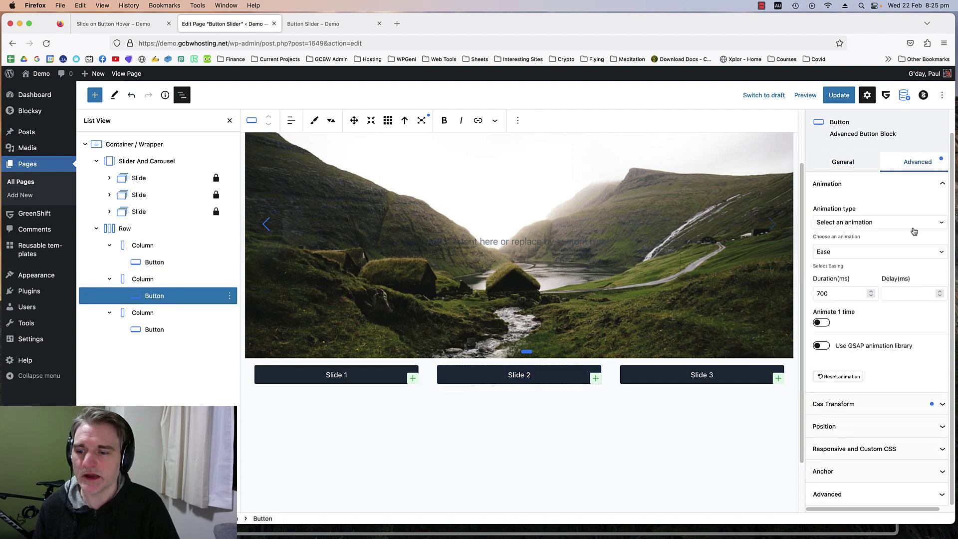
click(867, 475)
scroll(872, 445, down, 2)
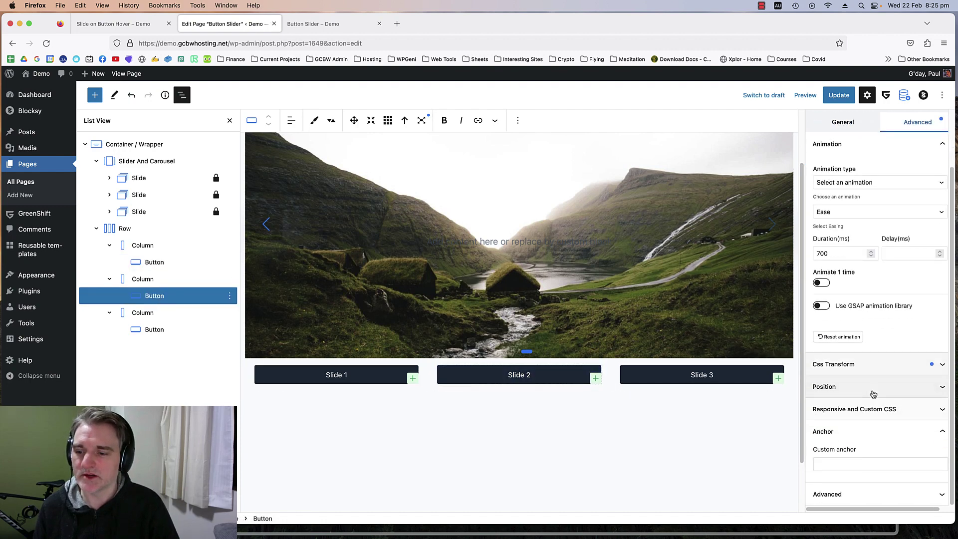
click(849, 500)
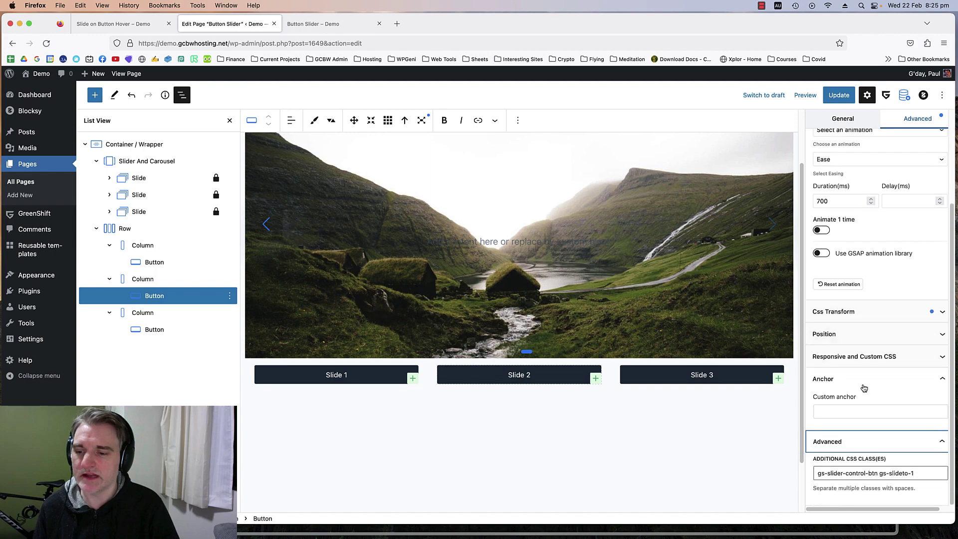
click(919, 472)
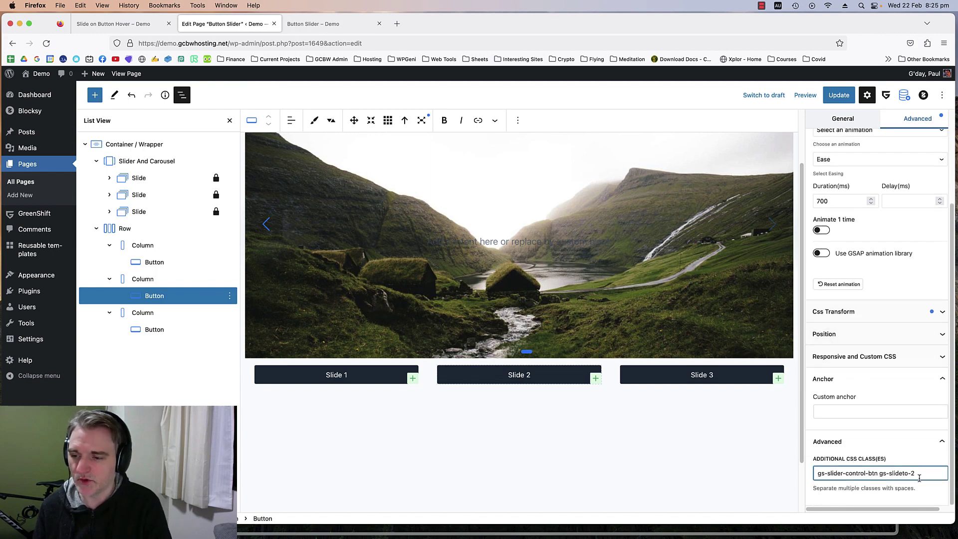
Give the Slide 3 button classes gs-slider-control-btn gs-slideto-3 and update the page.
click(702, 375)
click(703, 375)
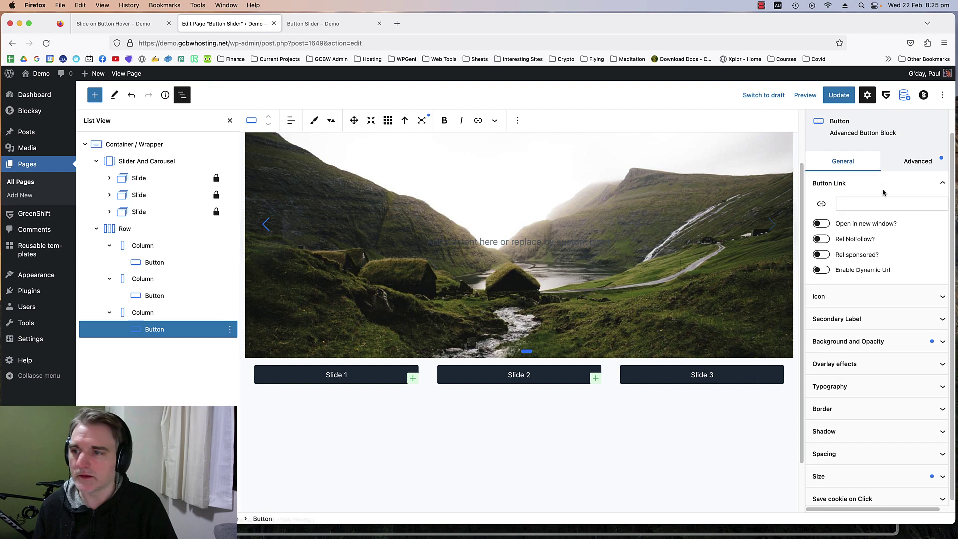
click(917, 161)
scroll(873, 492, down, 3)
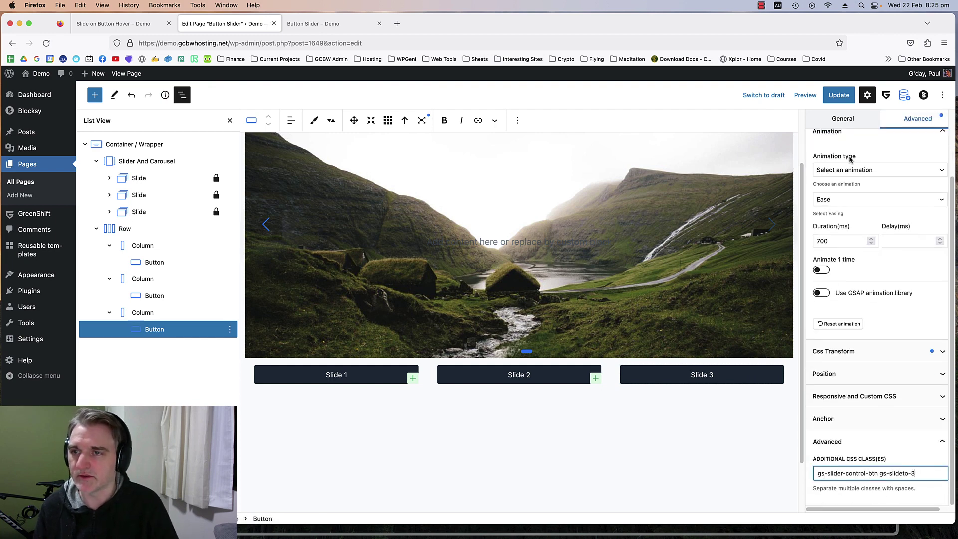
click(834, 94)
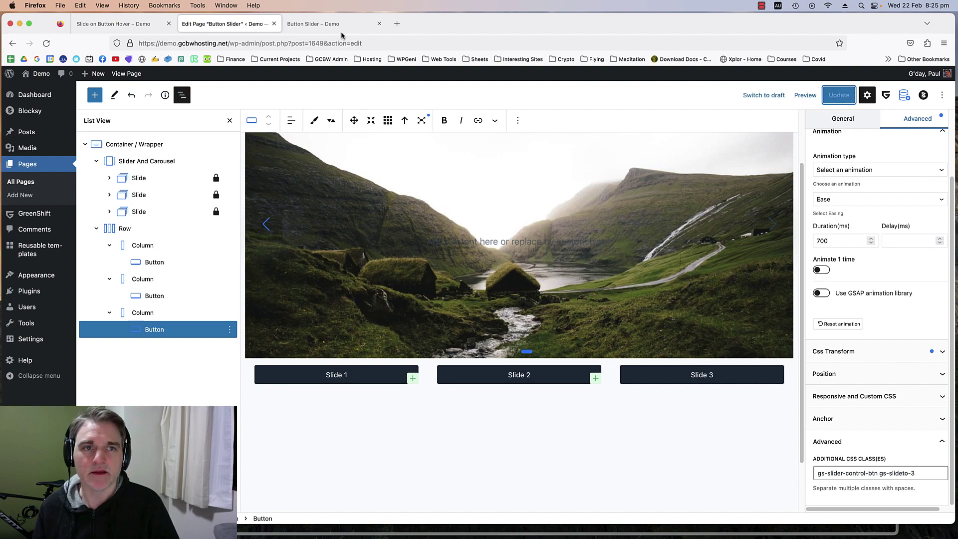
Reload the live Button Slider page and verify the Slide 1, 2 and 3 buttons switch slides.
click(324, 25)
click(46, 44)
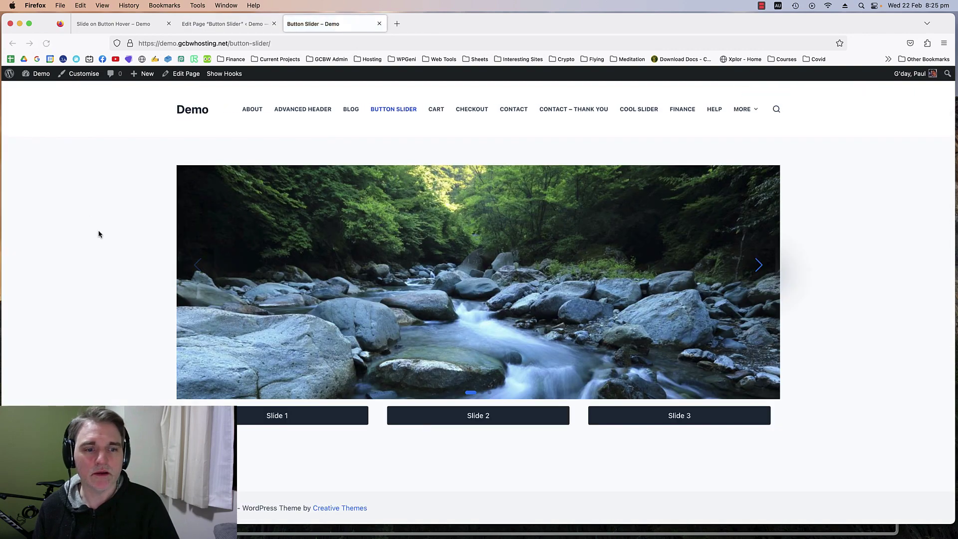
click(482, 412)
click(652, 411)
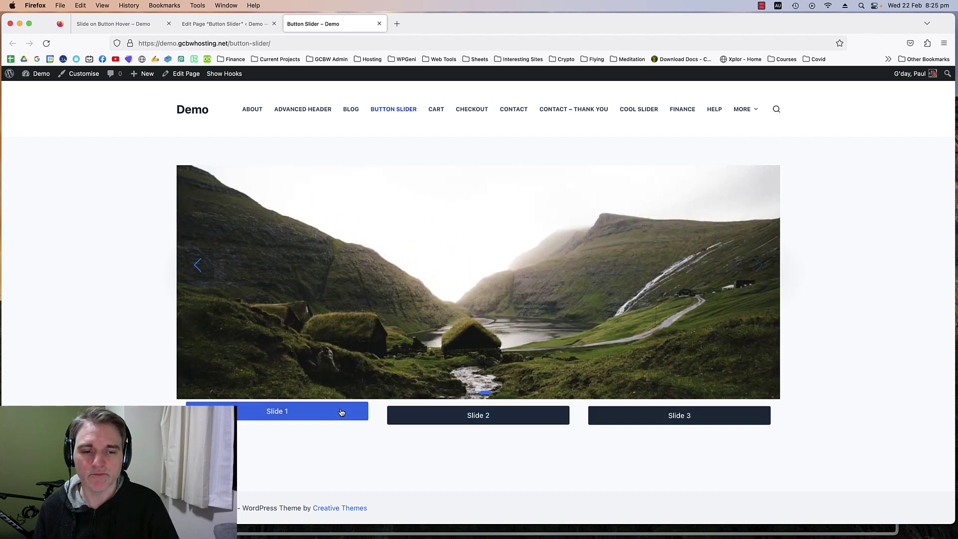
click(342, 410)
click(685, 414)
click(321, 414)
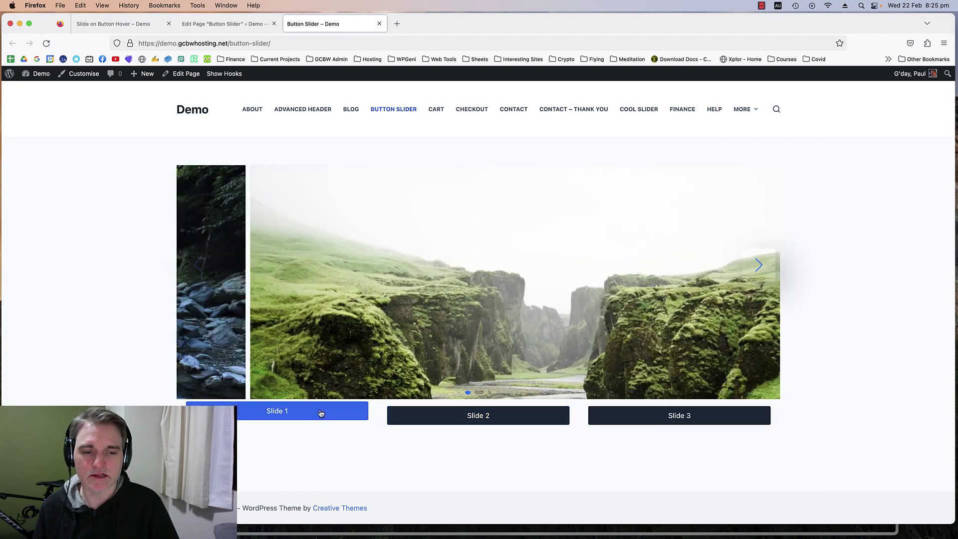
click(686, 414)
click(526, 410)
click(336, 410)
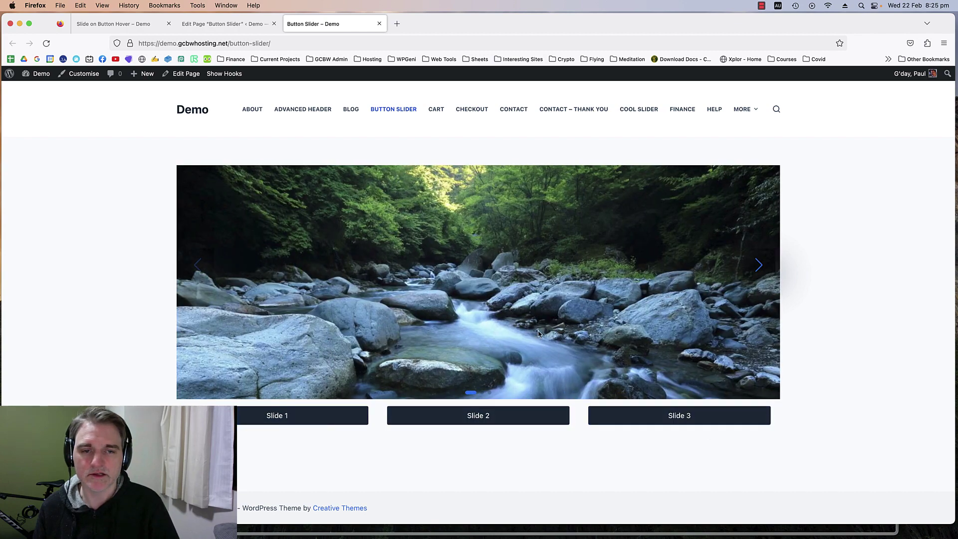
click(233, 26)
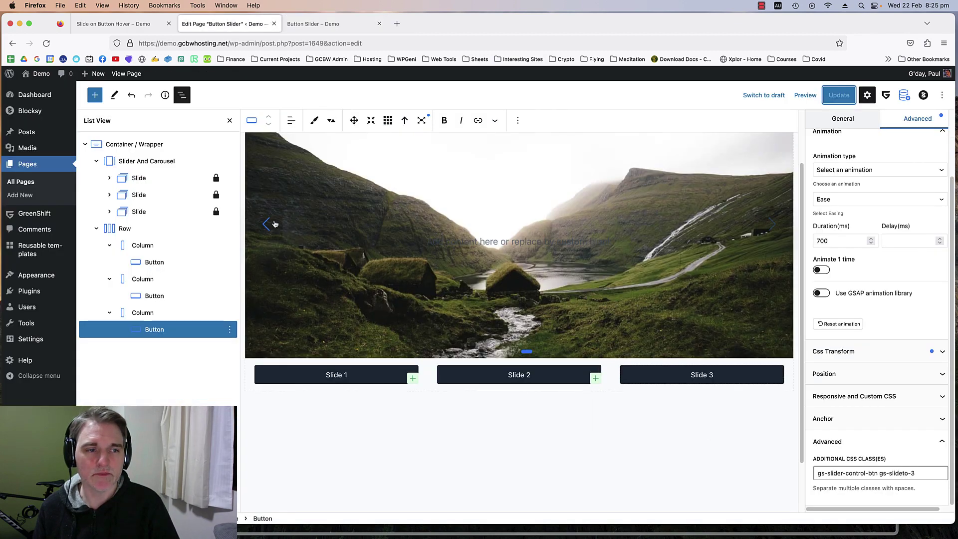
Disable the Slider And Carousel block's navigation arrows and update the page.
click(142, 161)
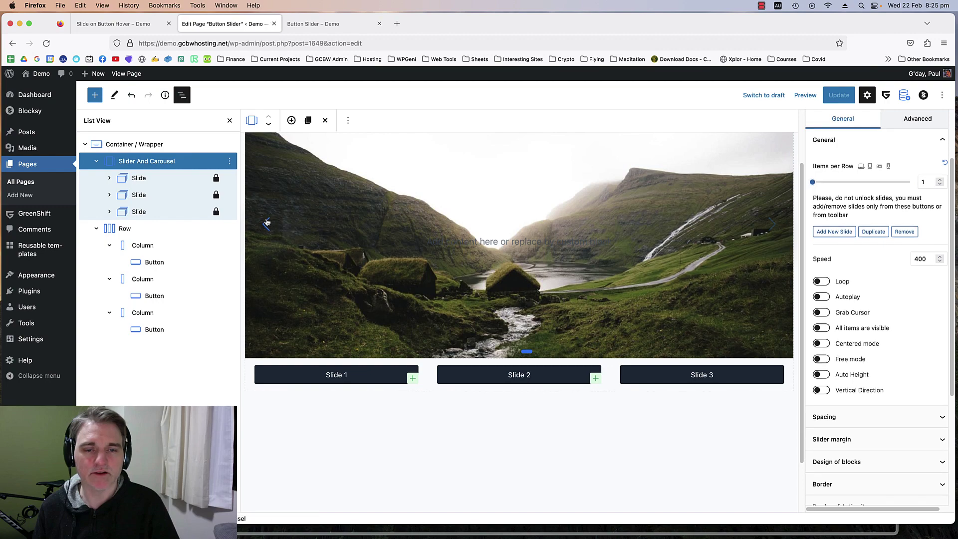
scroll(279, 234, up, 1)
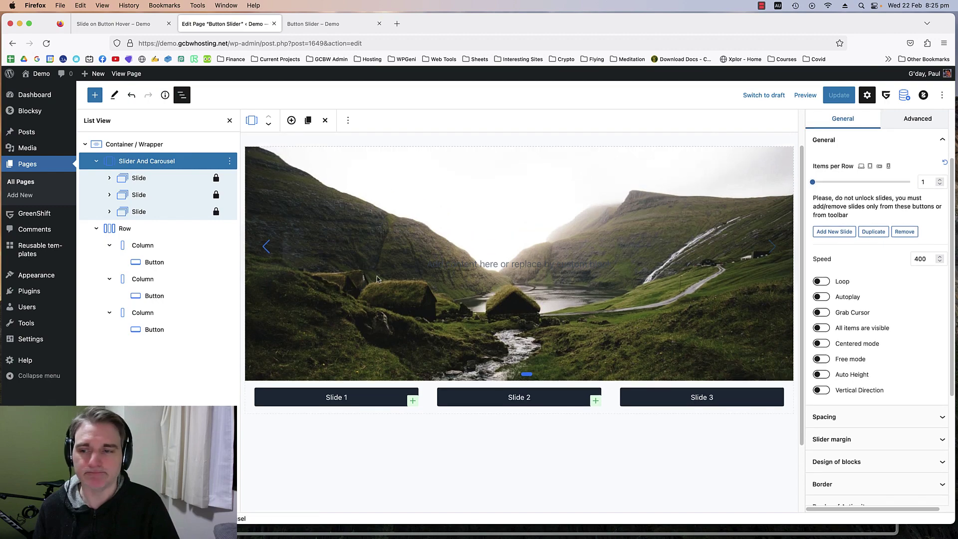
scroll(887, 317, down, 2)
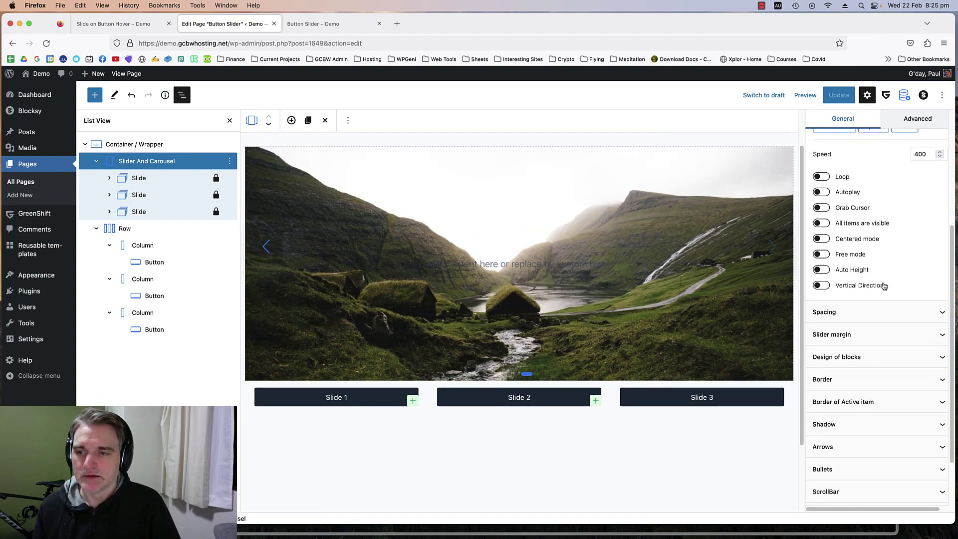
scroll(886, 287, up, 5)
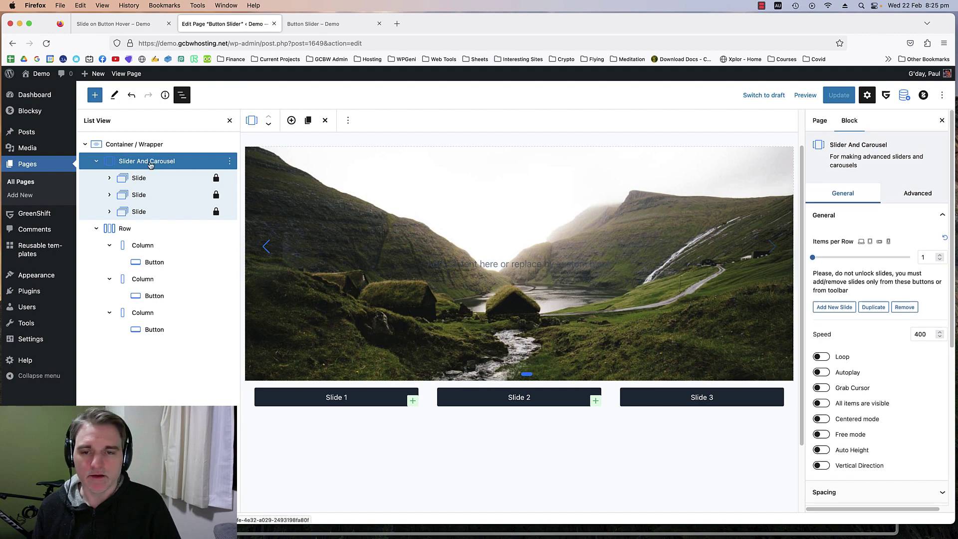
scroll(456, 359, down, 1)
scroll(893, 349, down, 5)
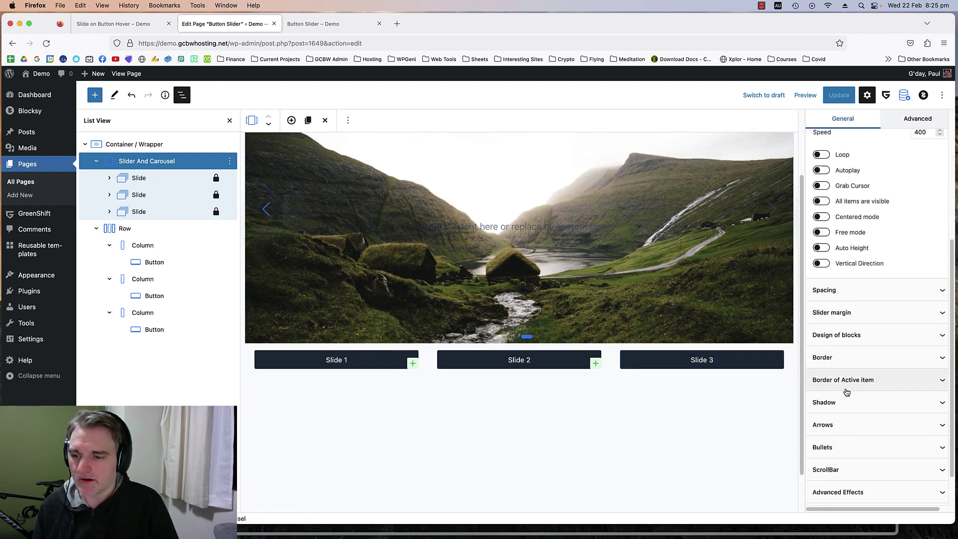
click(880, 382)
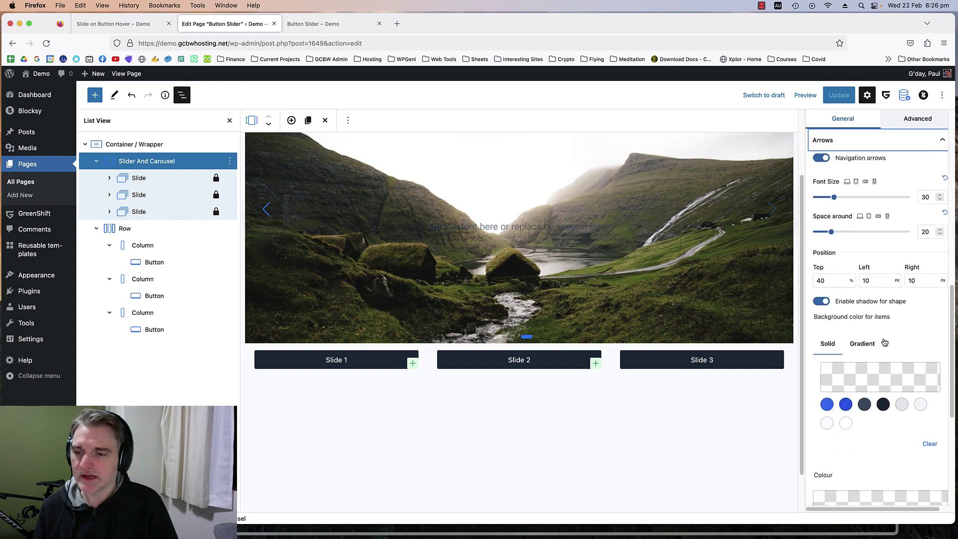
scroll(848, 299, up, 2)
click(821, 232)
scroll(848, 224, up, 2)
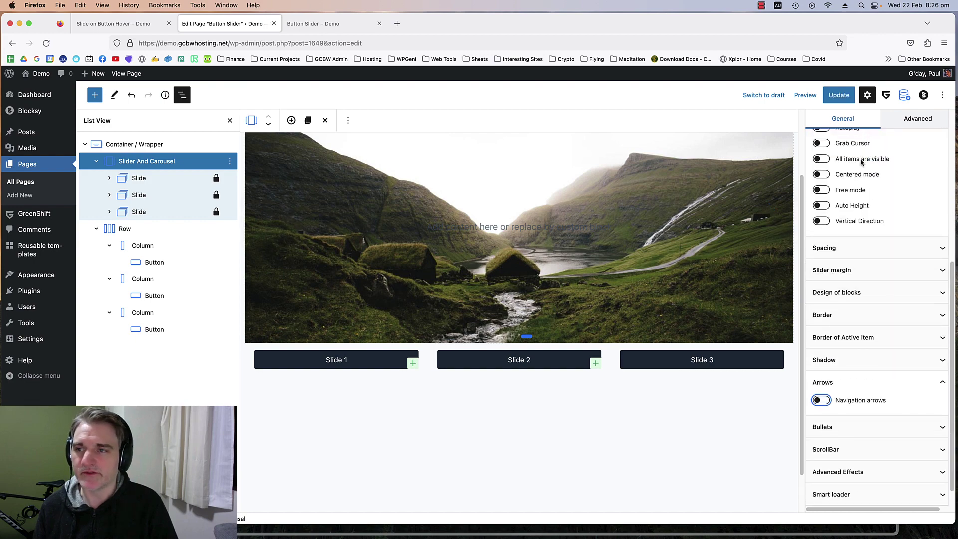
click(838, 95)
Refresh the live slider, confirm no arrows show and the Slide 2 and Slide 1 buttons still work.
key(ctrl+Tab)
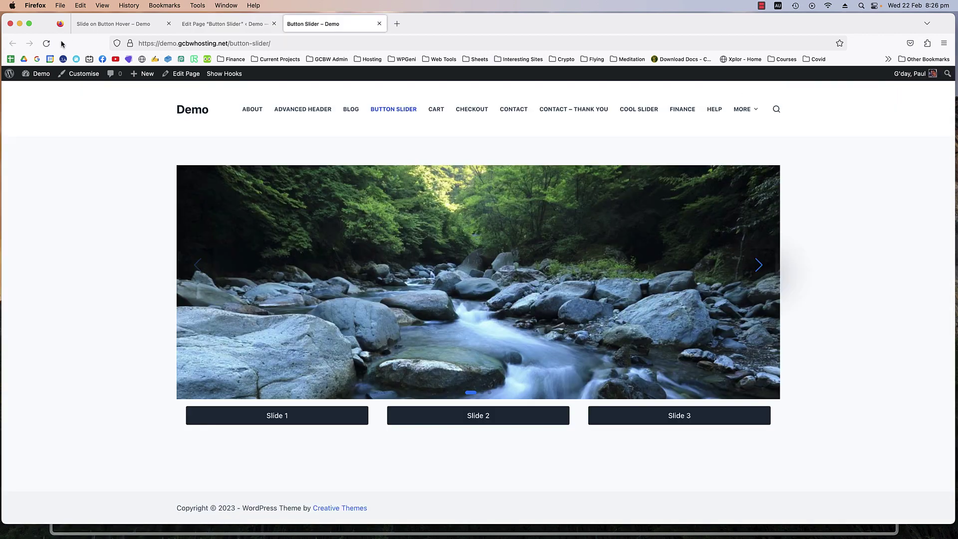
key(super+r)
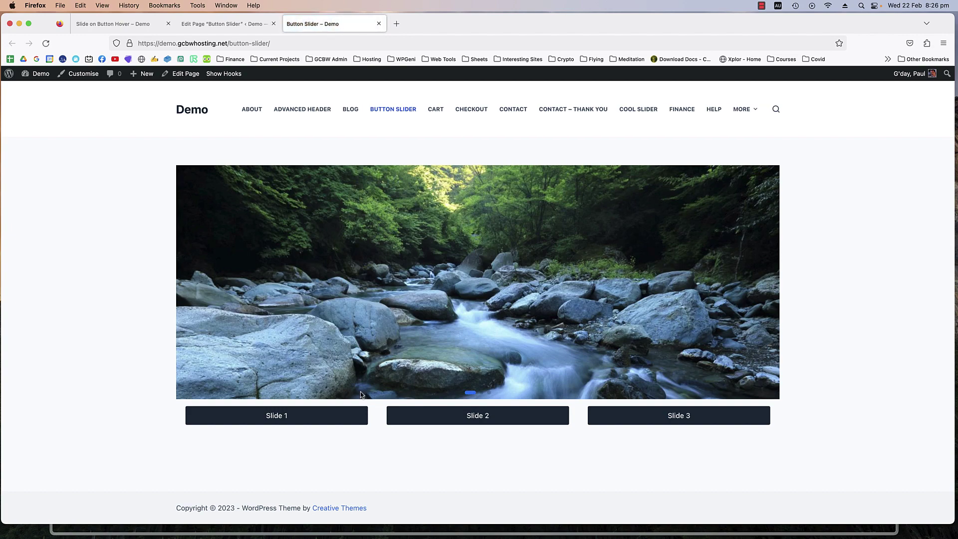
click(655, 413)
click(498, 413)
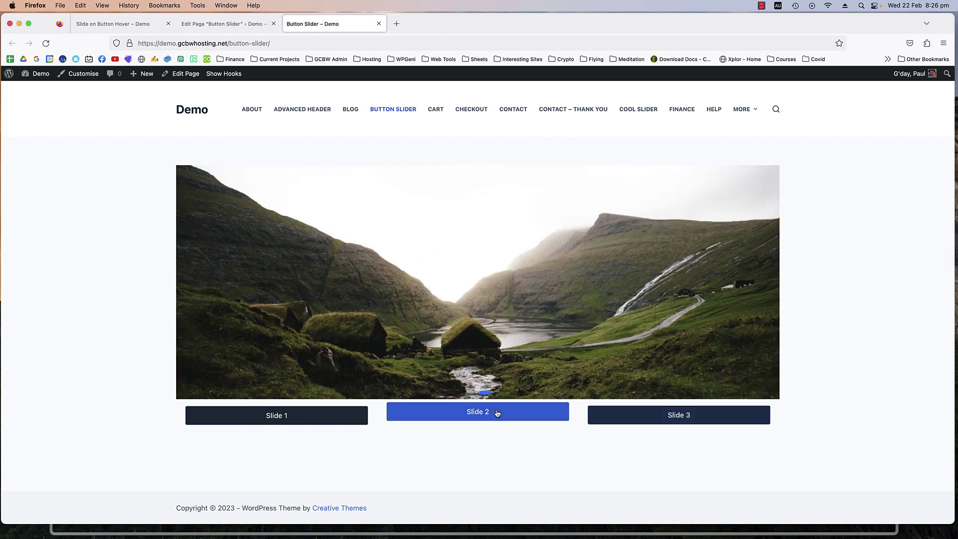
click(314, 414)
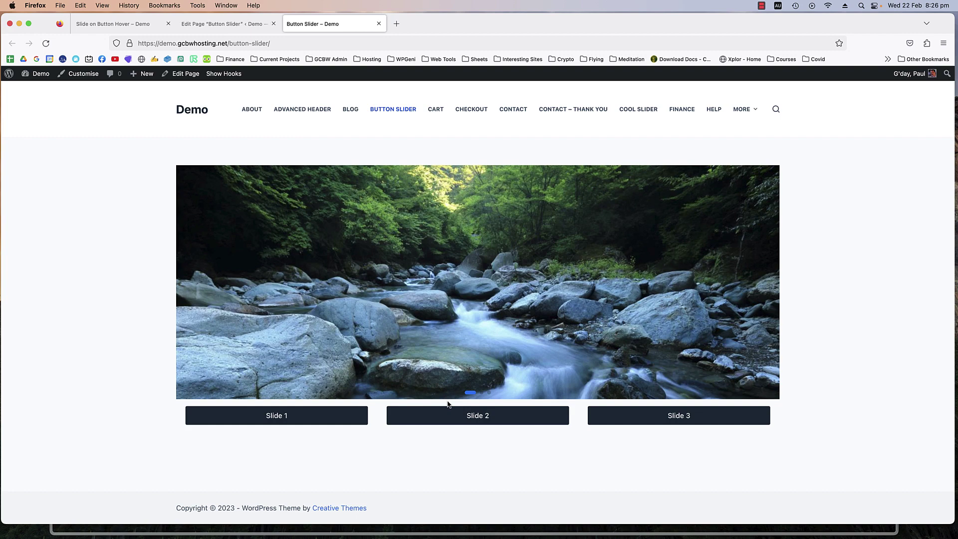
click(146, 26)
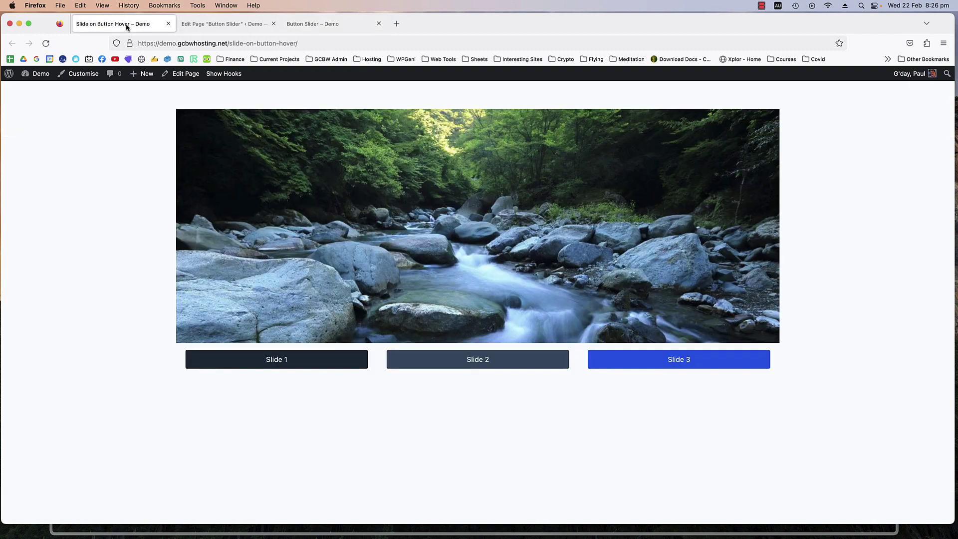
click(225, 24)
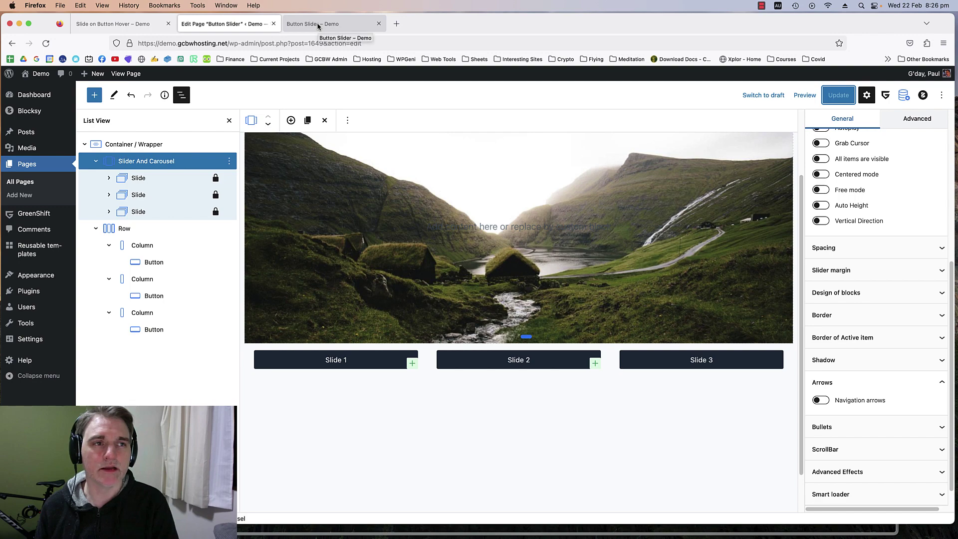
click(152, 145)
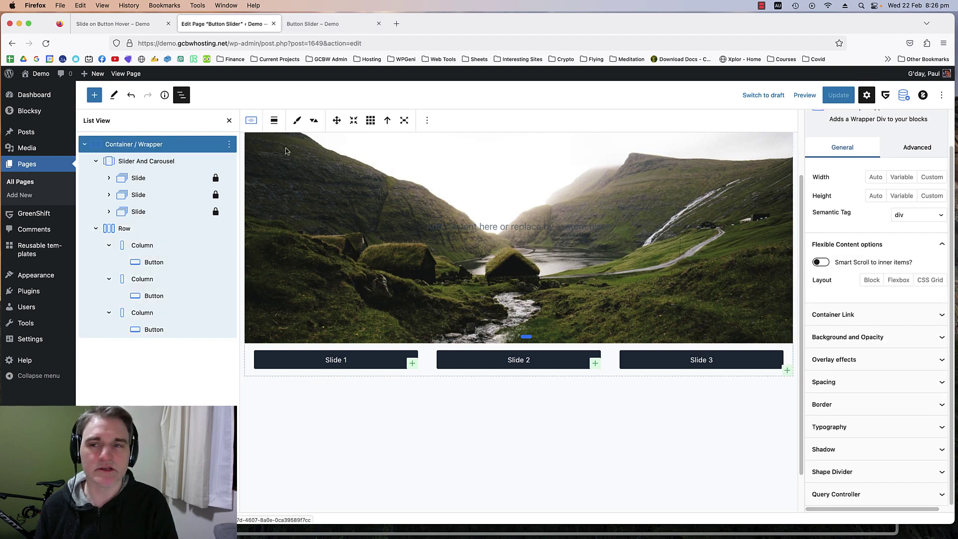
click(913, 119)
scroll(895, 425, down, 2)
drag(866, 474, 817, 473)
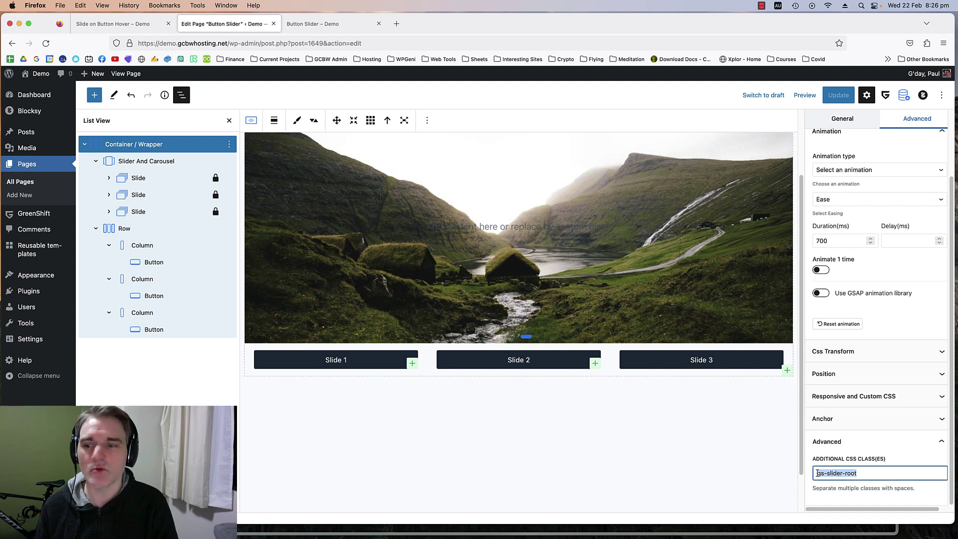
click(891, 473)
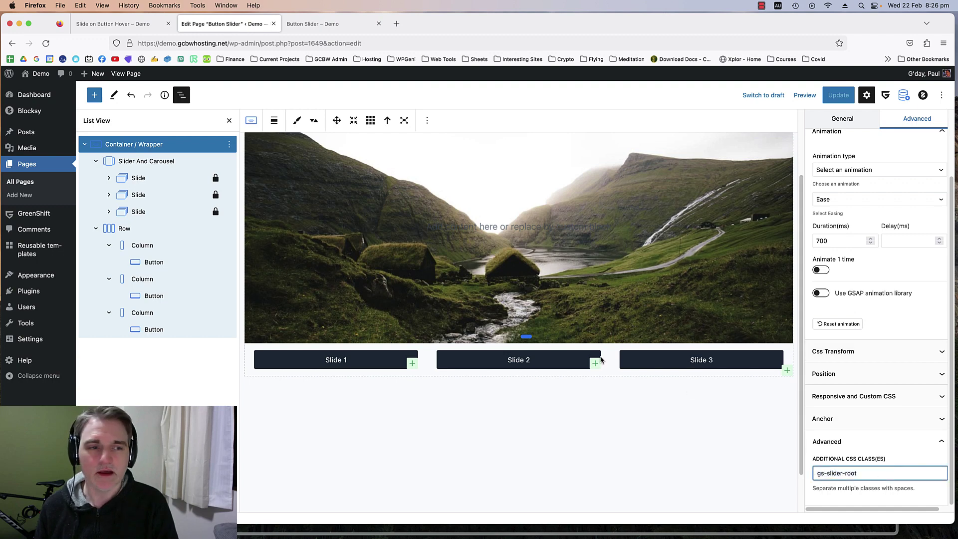
click(149, 263)
scroll(902, 284, down, 2)
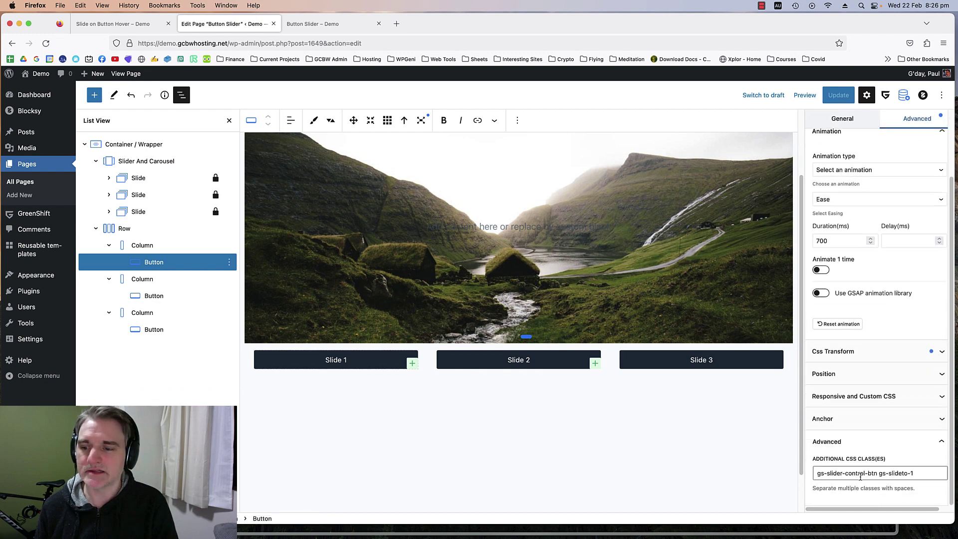
triple_click(858, 473)
drag(908, 474, 807, 475)
click(917, 475)
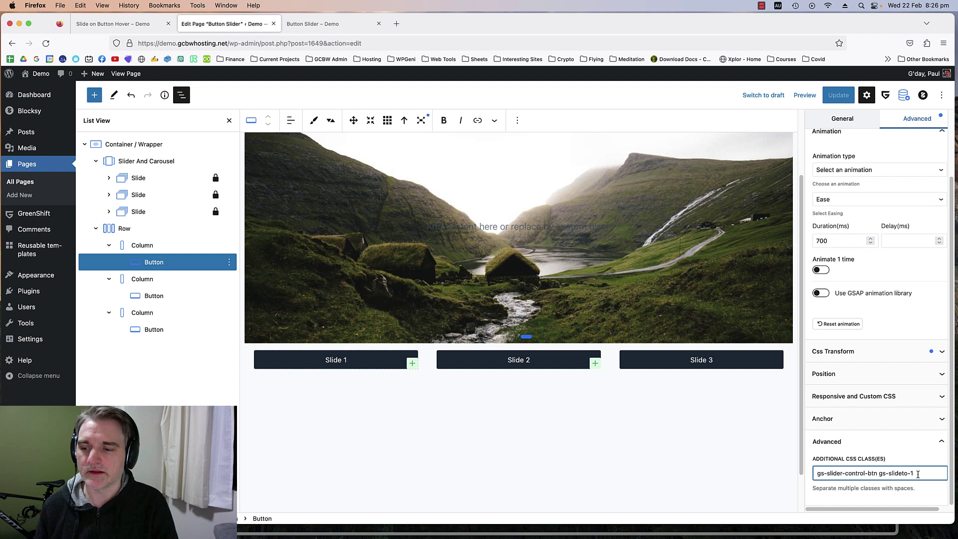